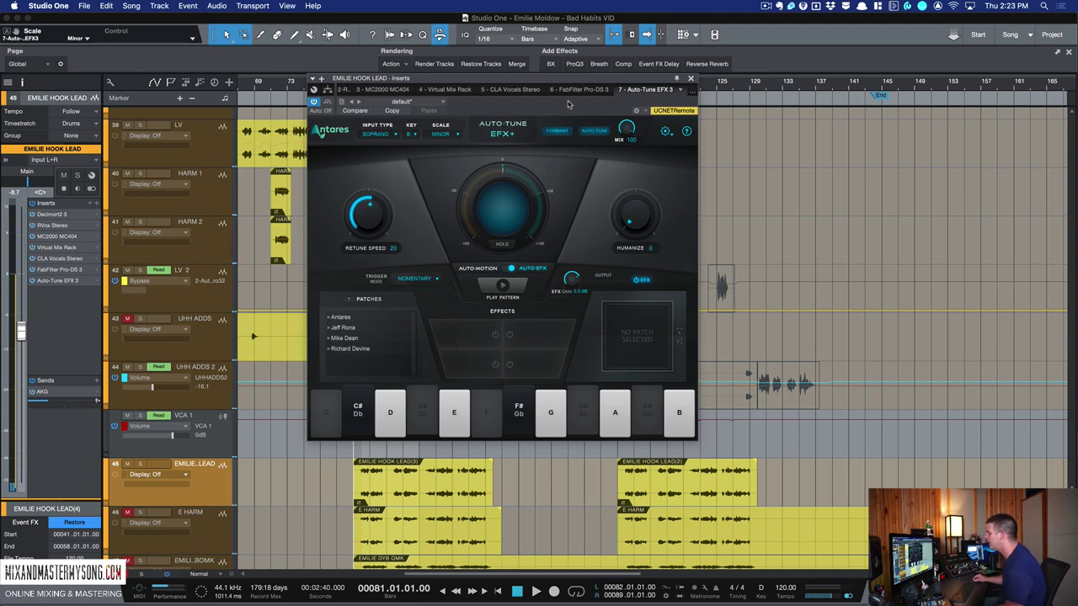
pyautogui.moveTo(566, 80); pyautogui.dragTo(563, 80)
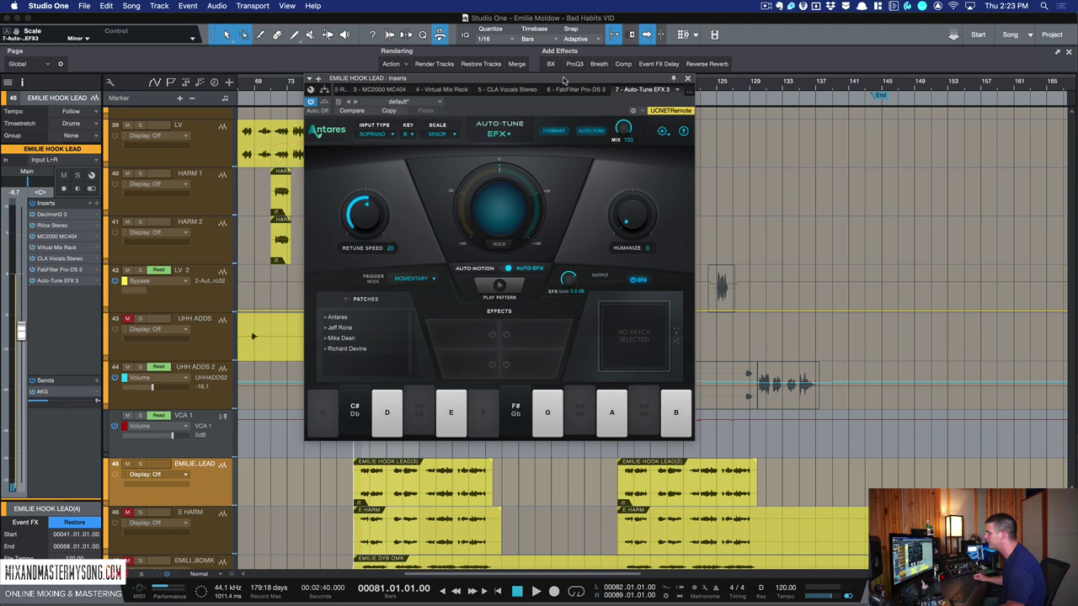
pyautogui.moveTo(564, 79); pyautogui.dragTo(563, 79)
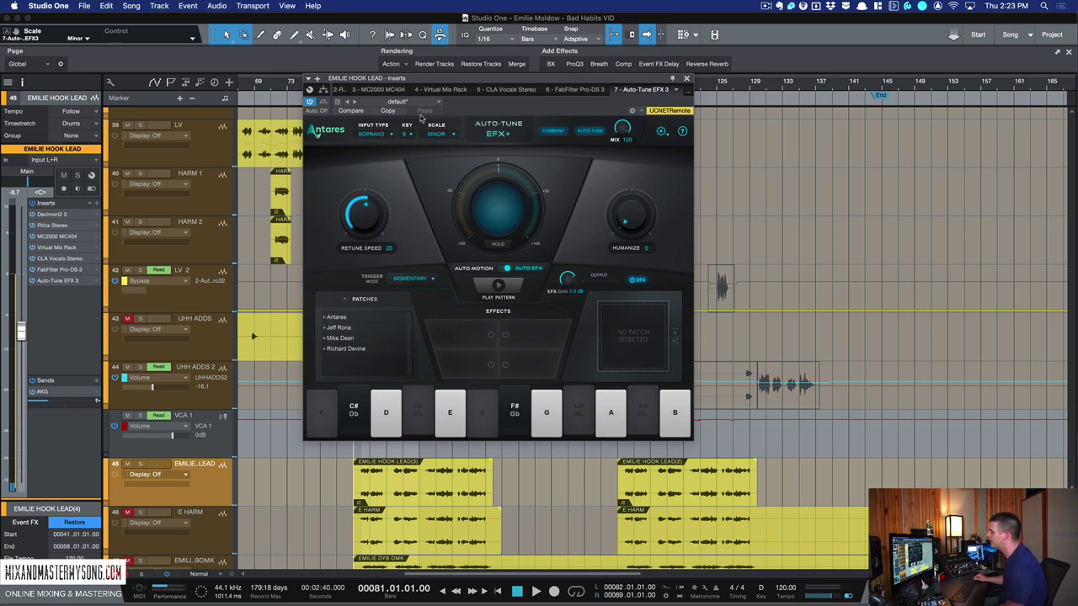
# Check the Input Type list and keep Soprano as the vocal input type
pyautogui.click(373, 134)
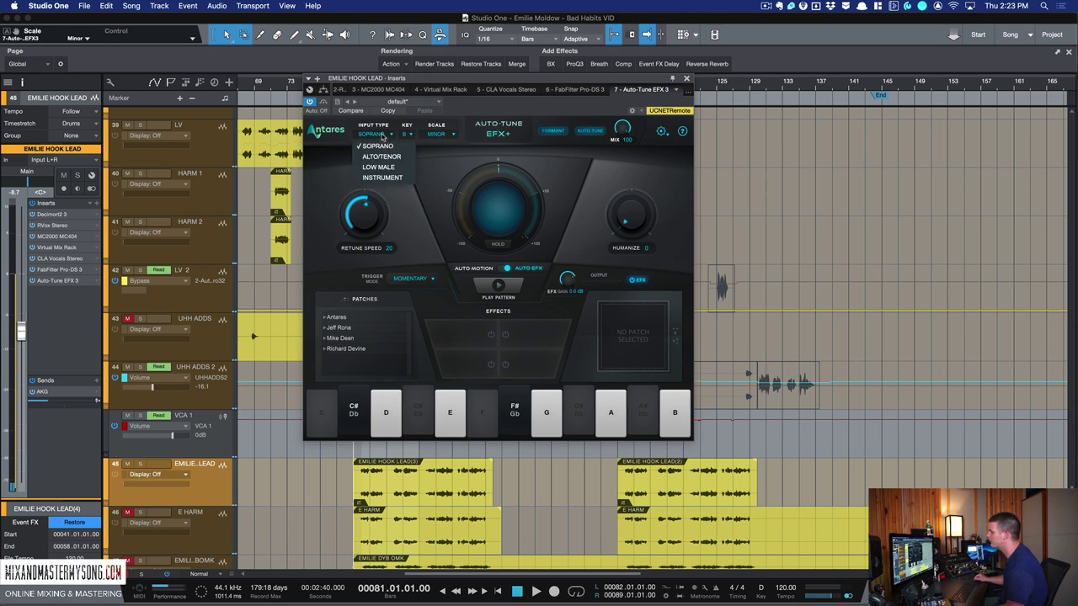
pyautogui.click(398, 144)
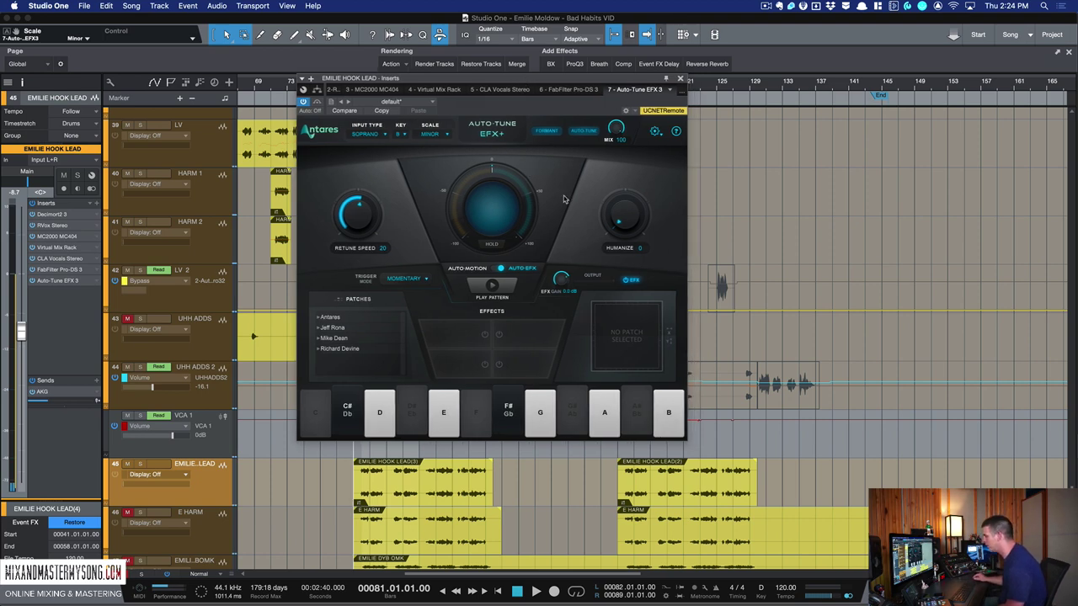
# Flip to Auto-Motion and back to Auto-EFX, then move the plugin window higher
pyautogui.click(495, 269)
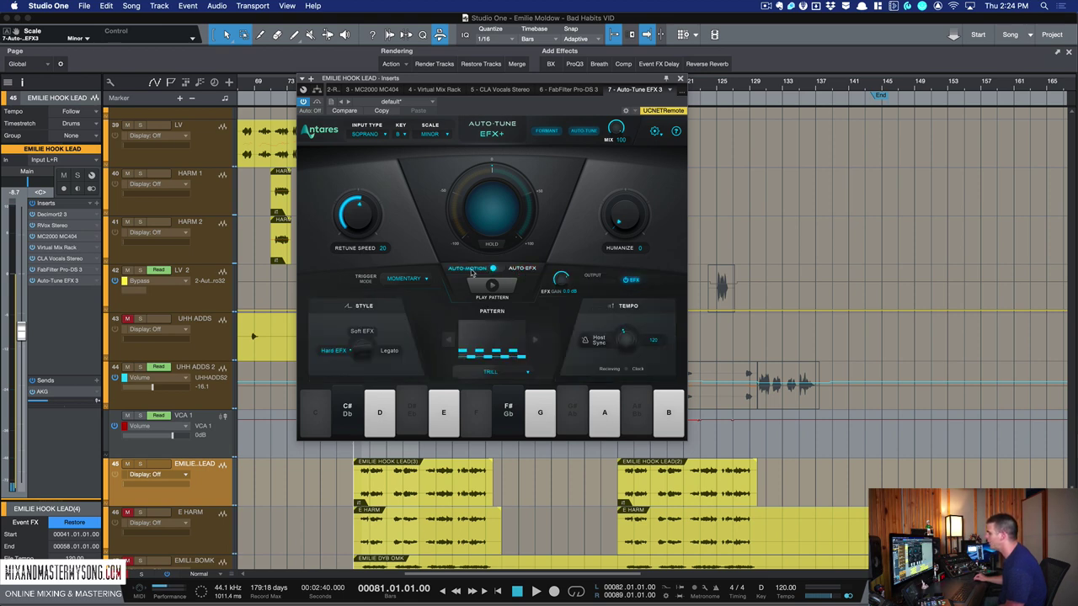
pyautogui.click(495, 269)
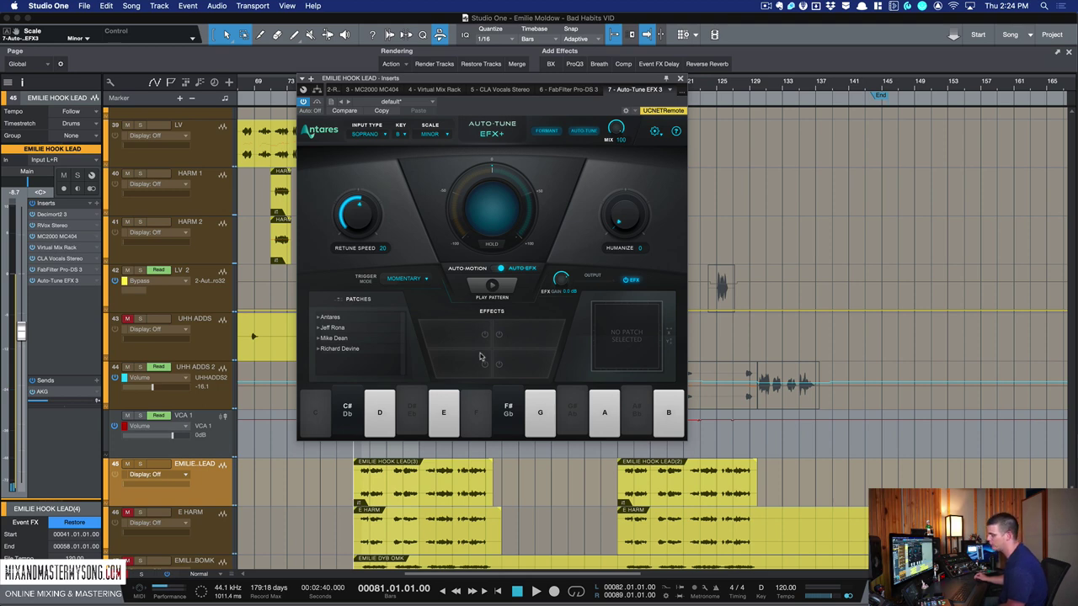
pyautogui.moveTo(550, 78); pyautogui.dragTo(553, 52)
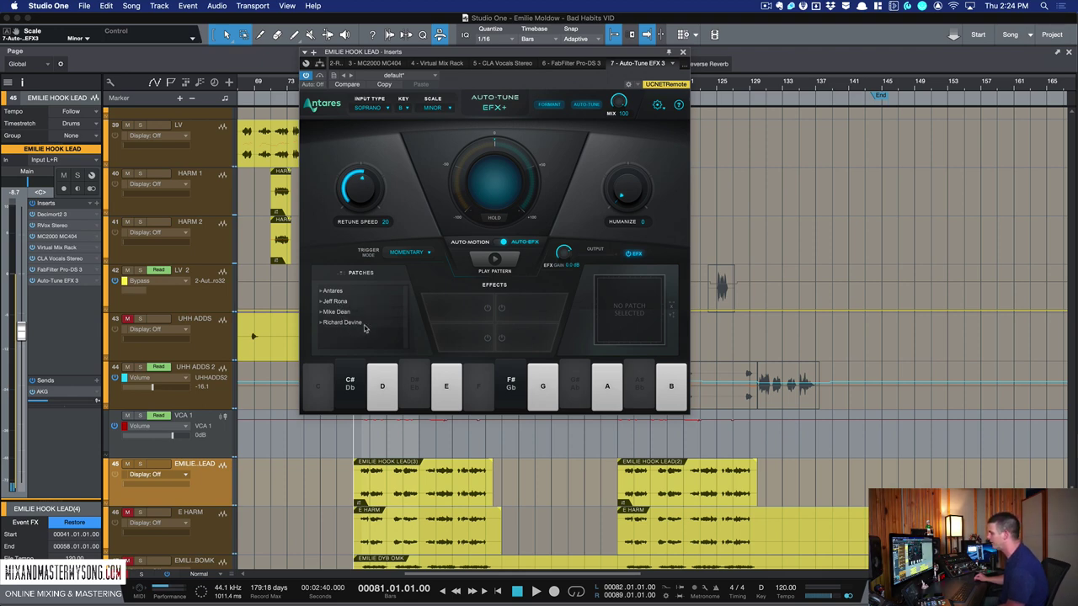
# Expand Antares > 1 - Vocode in the Patches browser and shift the window slightly left
pyautogui.click(321, 291)
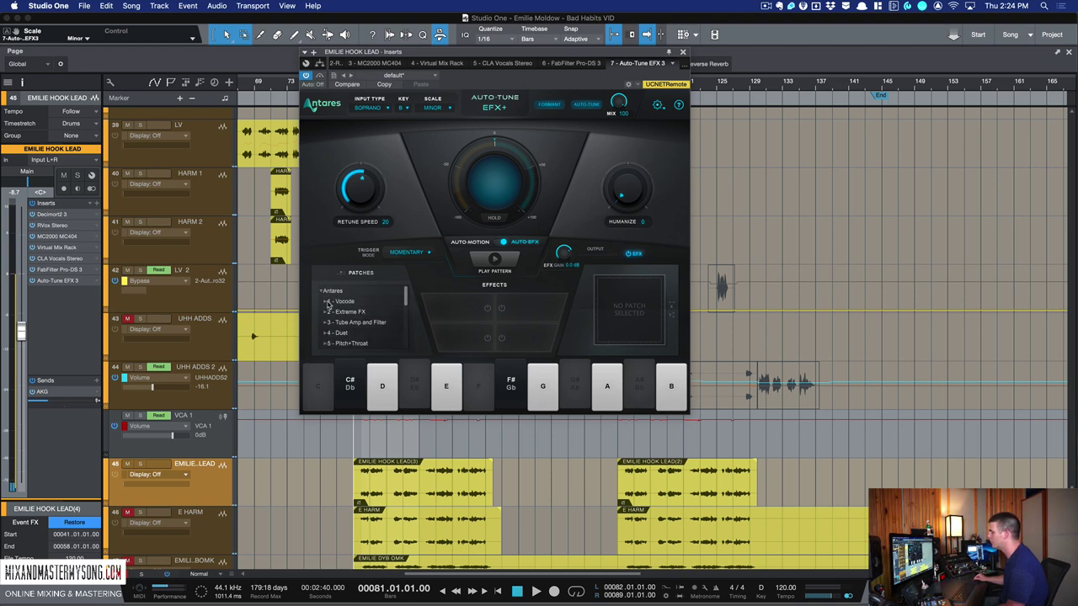
pyautogui.click(326, 302)
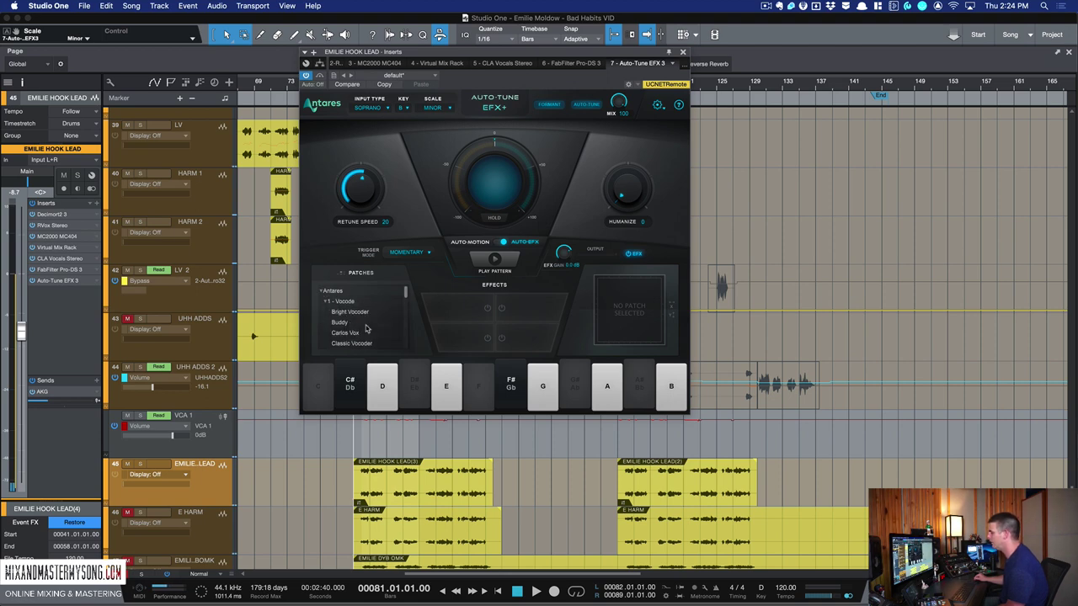
pyautogui.scroll(-1, 366, 328)
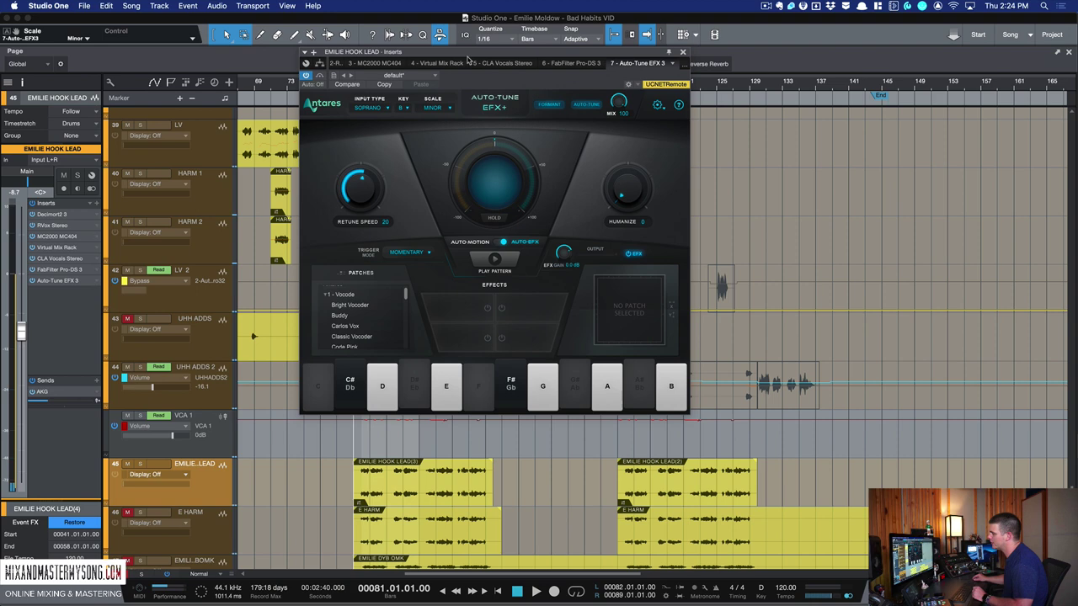
pyautogui.moveTo(469, 59); pyautogui.dragTo(455, 59)
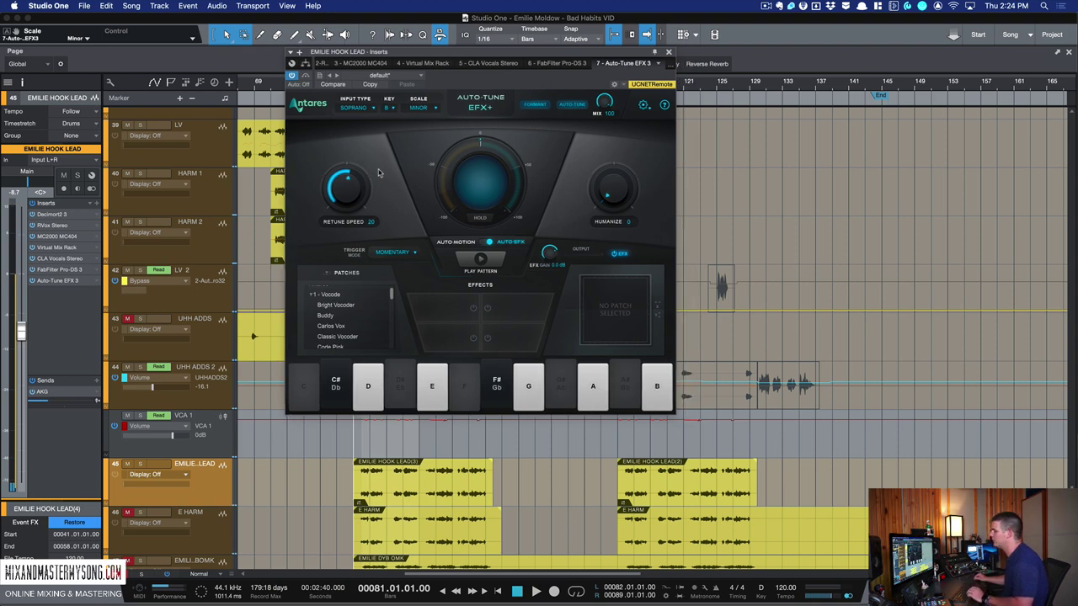
# Sweep Retune Speed during playback, then stop and set Retune Speed to 7
pyautogui.press('space')
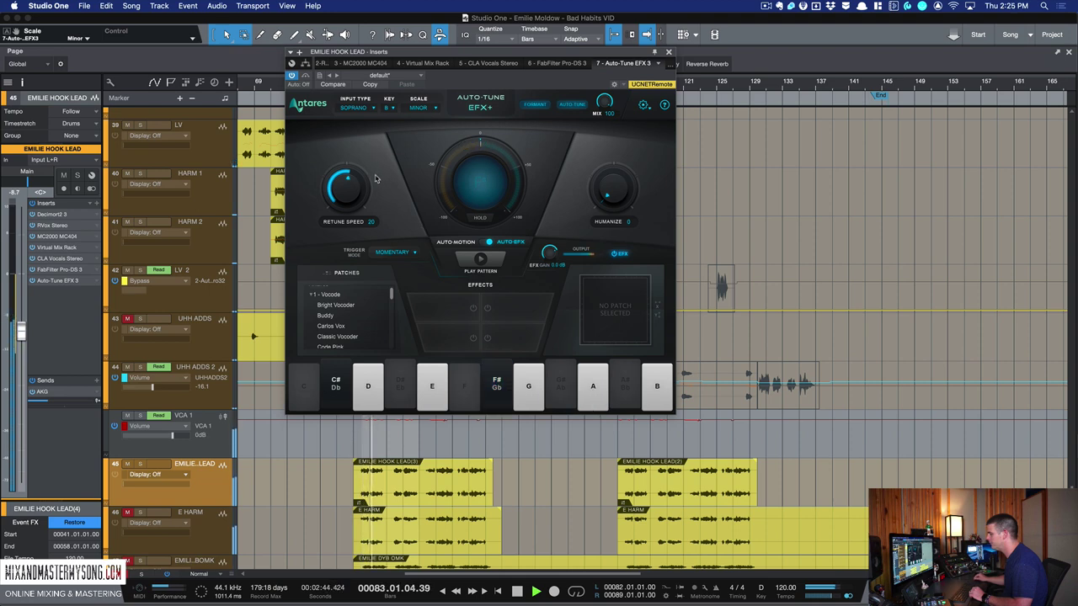
pyautogui.moveTo(349, 180); pyautogui.dragTo(353, 194)
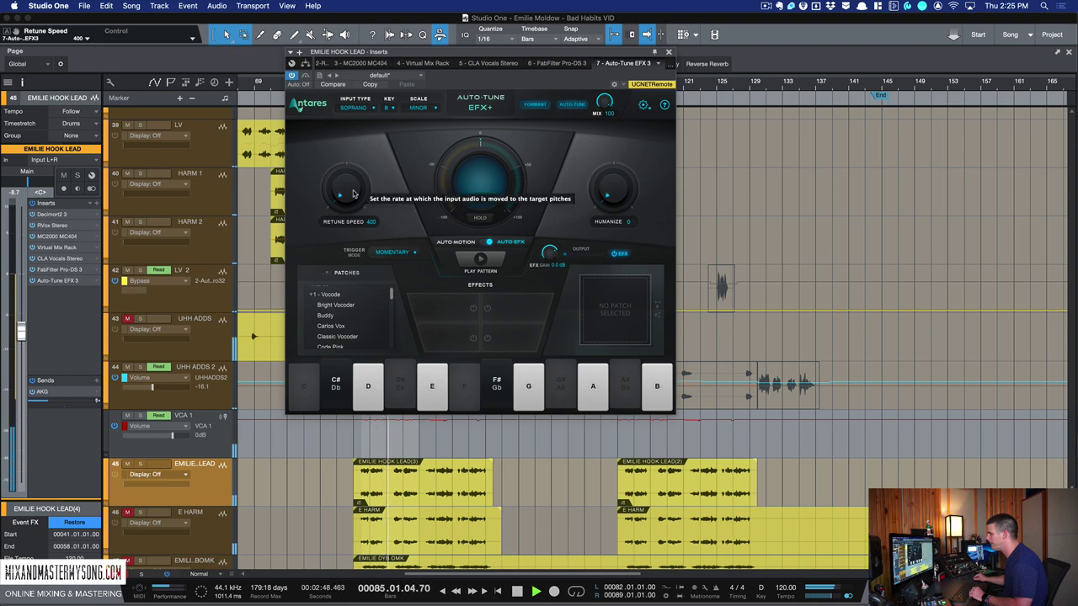
pyautogui.moveTo(354, 194)
pyautogui.mouseDown()
pyautogui.moveTo(360, 152)
pyautogui.moveTo(358, 186)
pyautogui.mouseUp()
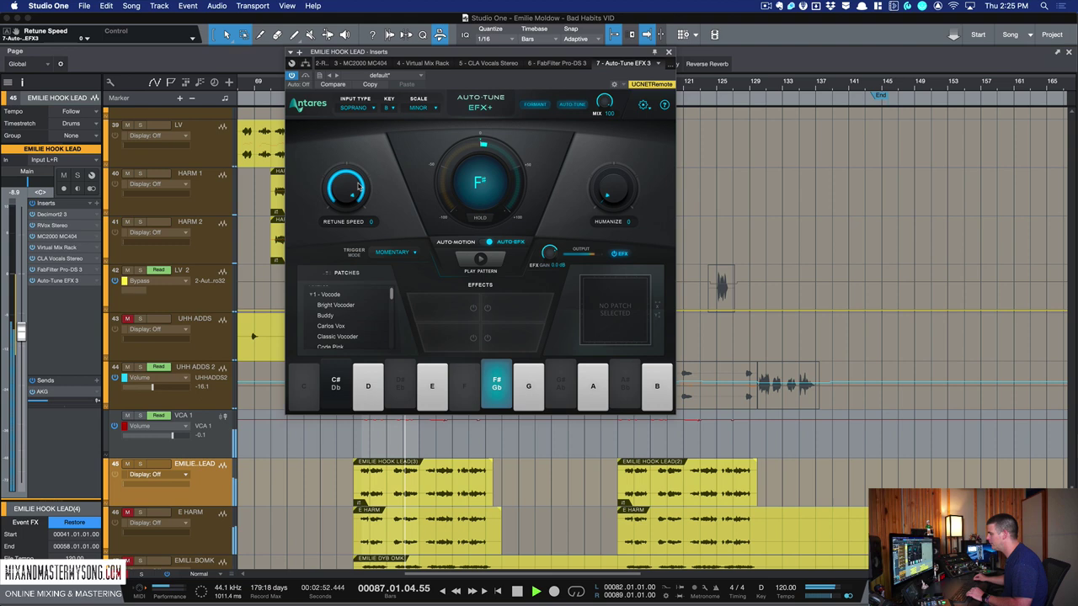
pyautogui.press('space')
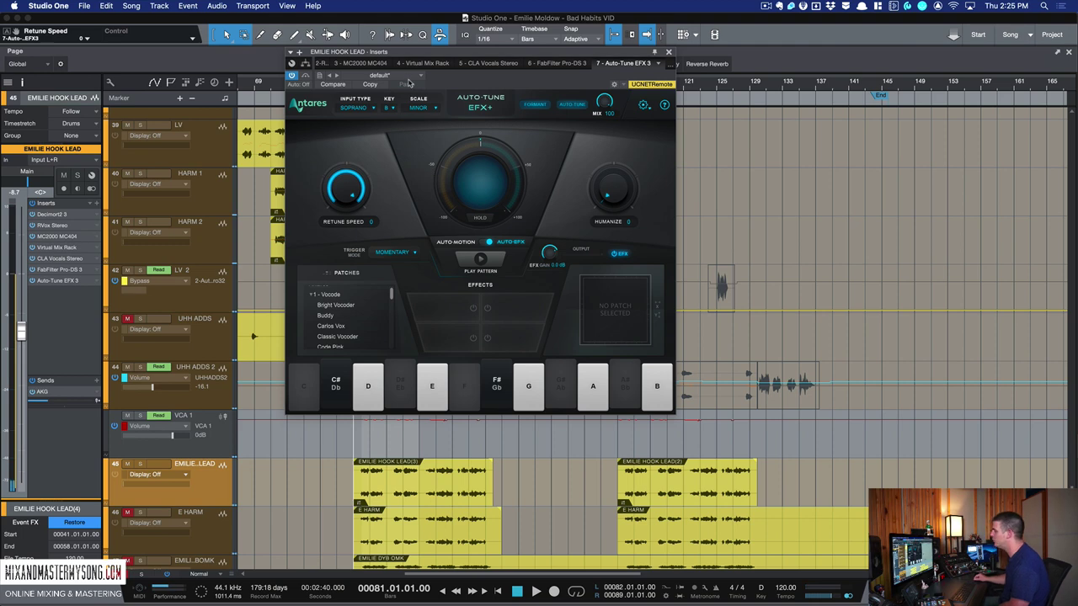
pyautogui.moveTo(339, 218)
pyautogui.mouseDown()
pyautogui.moveTo(344, 203)
pyautogui.moveTo(345, 217)
pyautogui.mouseUp()
pyautogui.moveTo(463, 56); pyautogui.dragTo(435, 57)
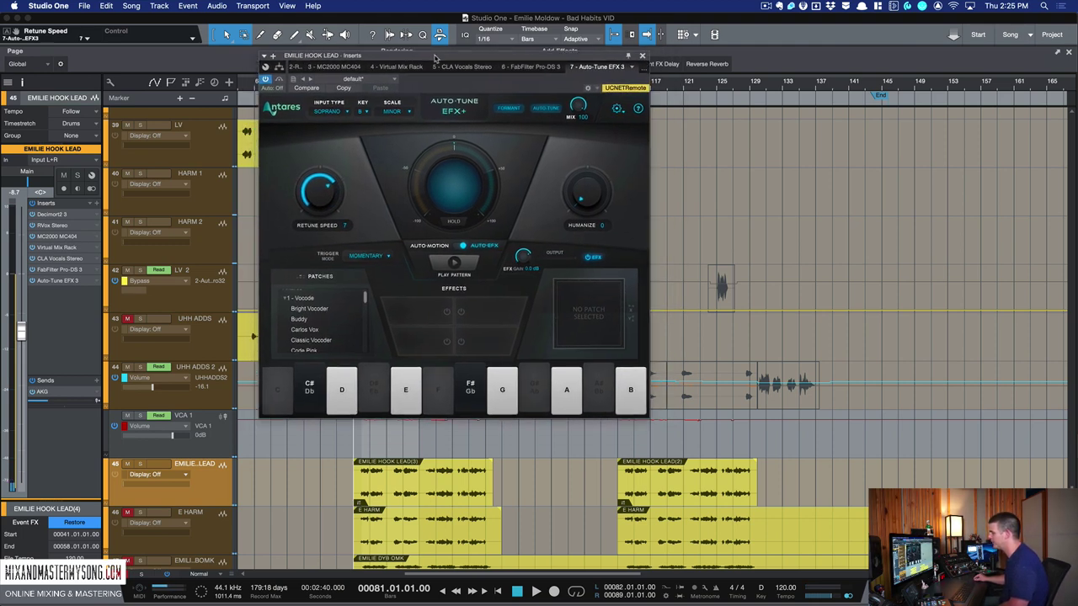
# Load Carlos Vox and audition it at Retune Speed 0, nudging to 3 and back to 0
pyautogui.click(303, 330)
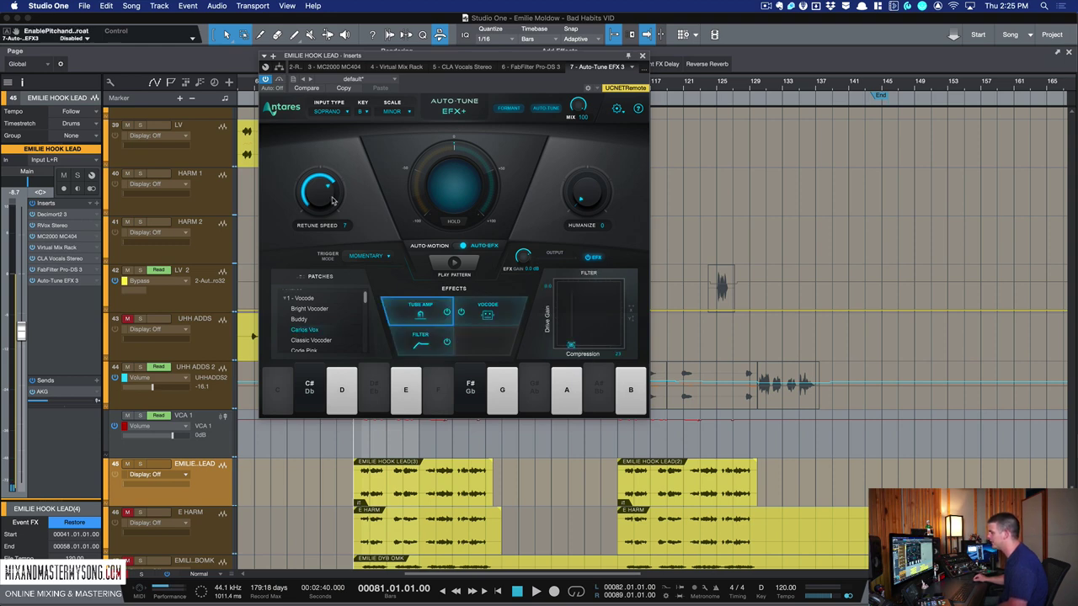
pyautogui.moveTo(333, 200); pyautogui.dragTo(334, 220)
pyautogui.press('space')
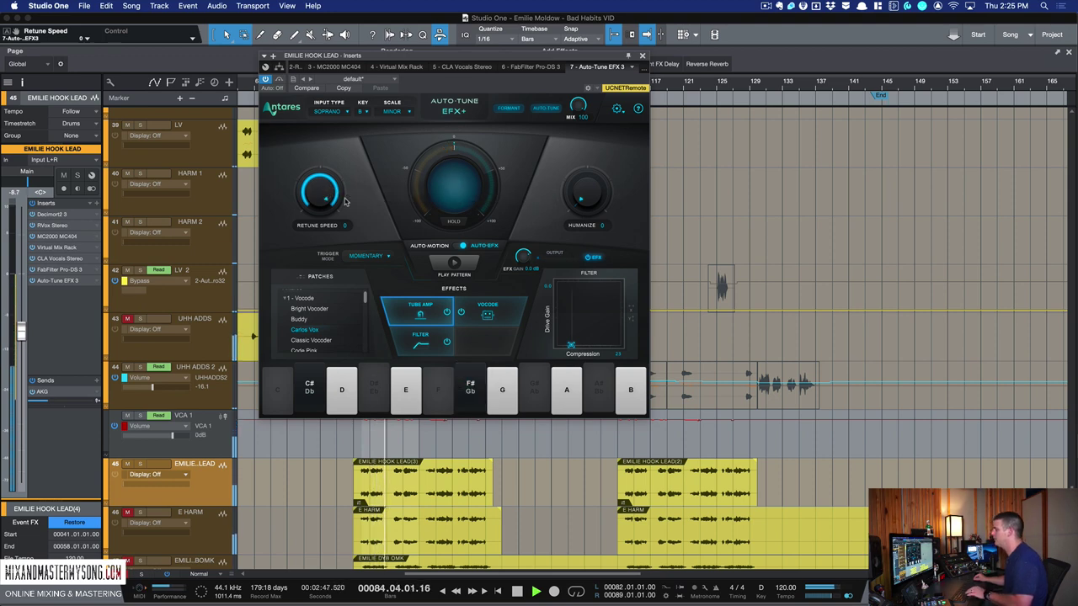
pyautogui.press('space')
pyautogui.moveTo(432, 57); pyautogui.dragTo(445, 57)
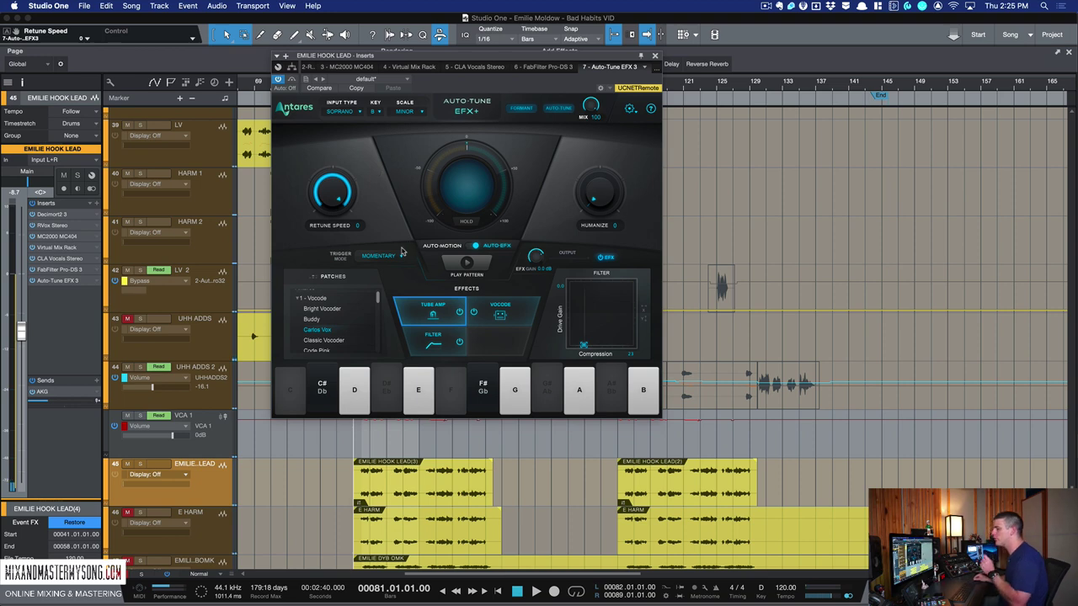
pyautogui.moveTo(342, 185); pyautogui.dragTo(340, 205)
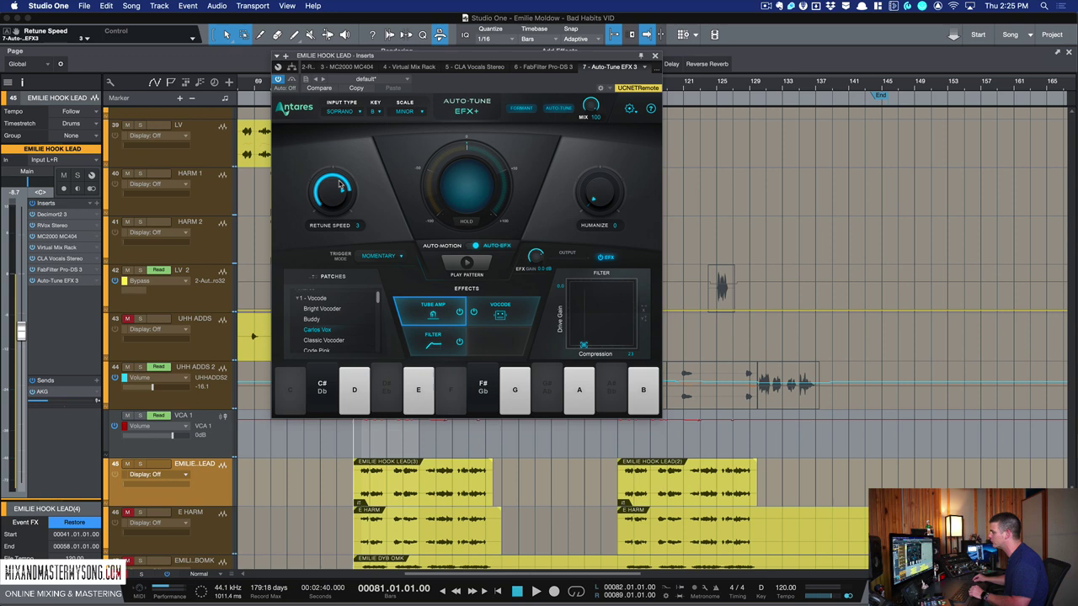
pyautogui.moveTo(339, 185); pyautogui.dragTo(339, 168)
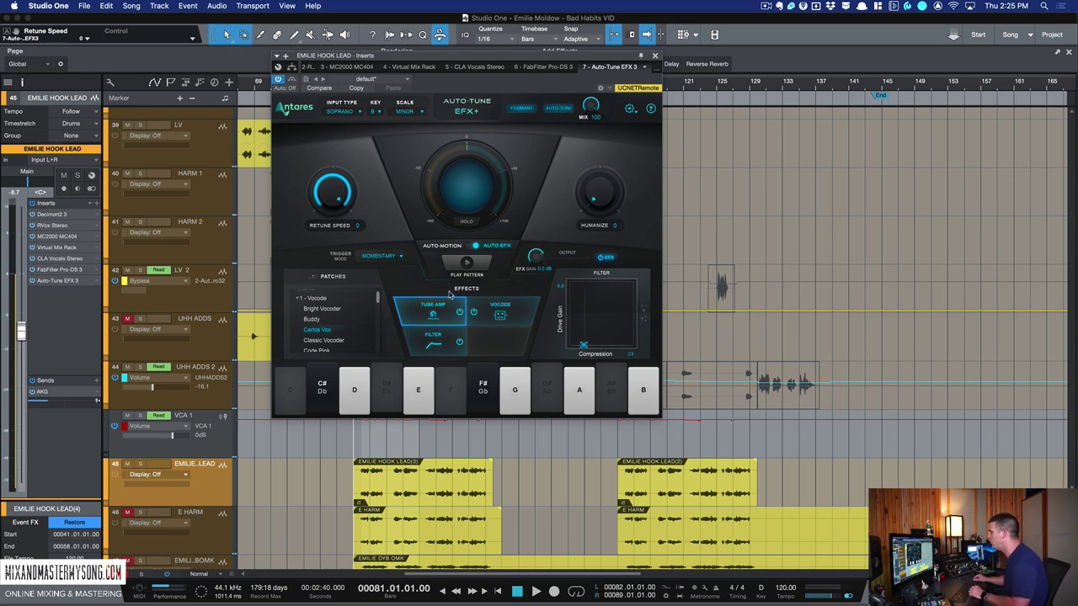
# Inspect the Filter, Vocode and Tube Amp effect controls of the Carlos Vox patch
pyautogui.click(441, 341)
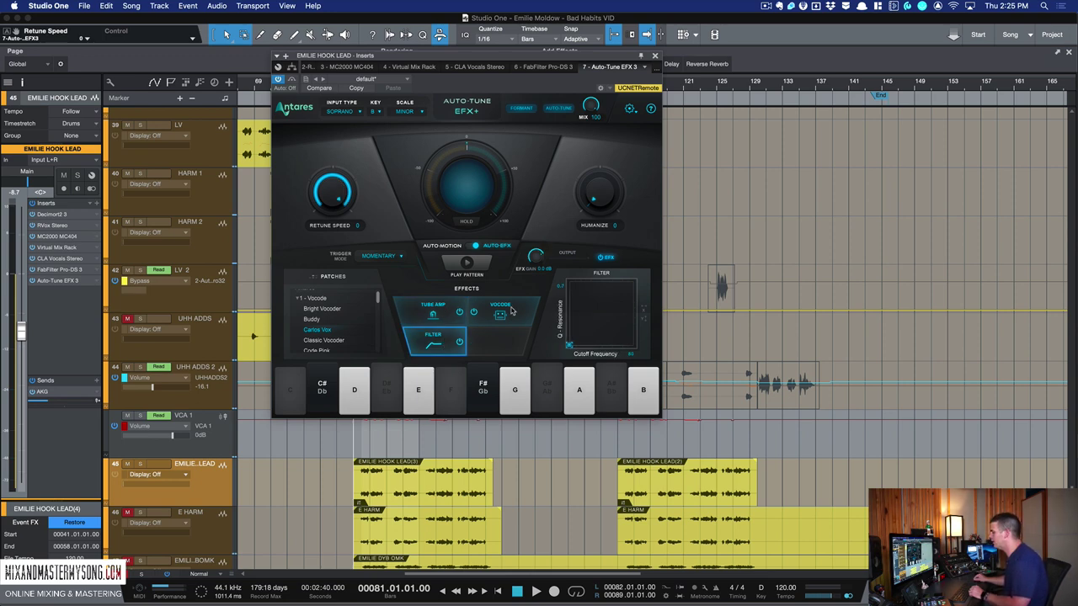
pyautogui.click(508, 311)
pyautogui.click(448, 313)
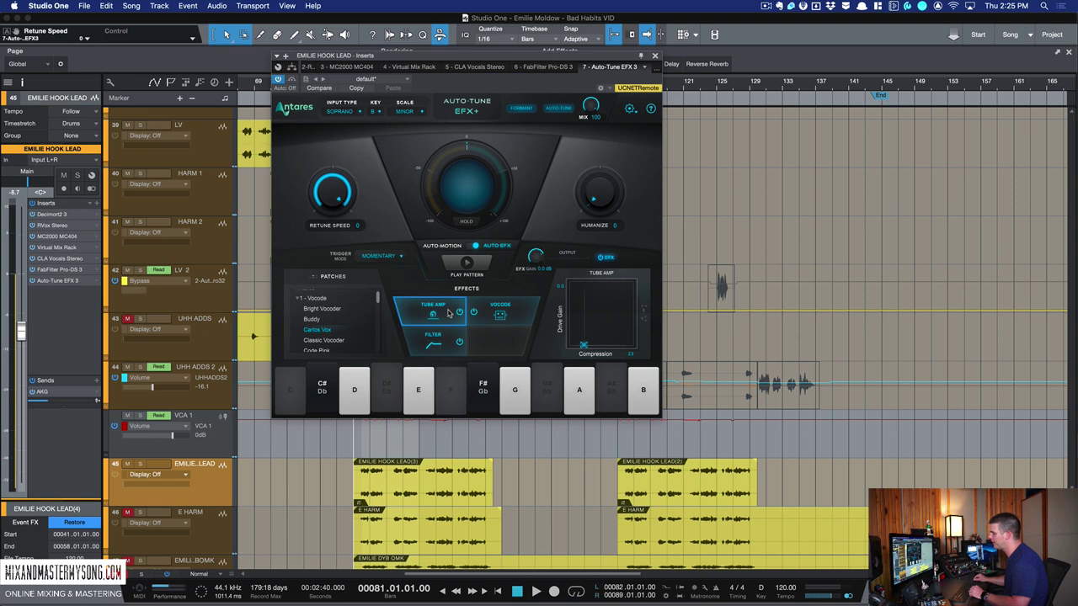
# Load the Classic Vocoder patch and bring up its Vocode effect controls
pyautogui.click(326, 320)
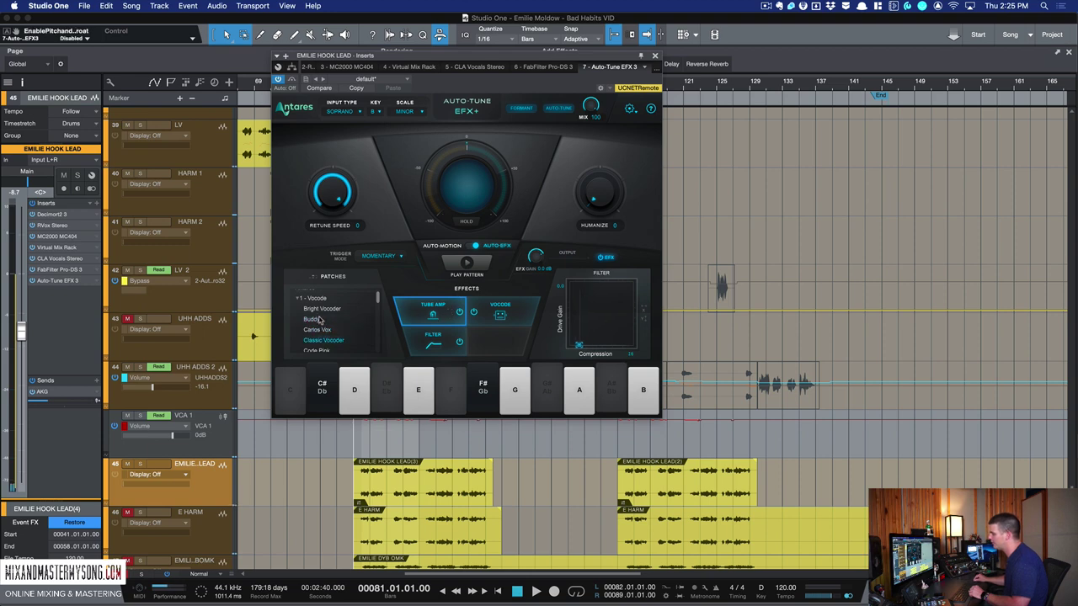
pyautogui.scroll(-1, 320, 315)
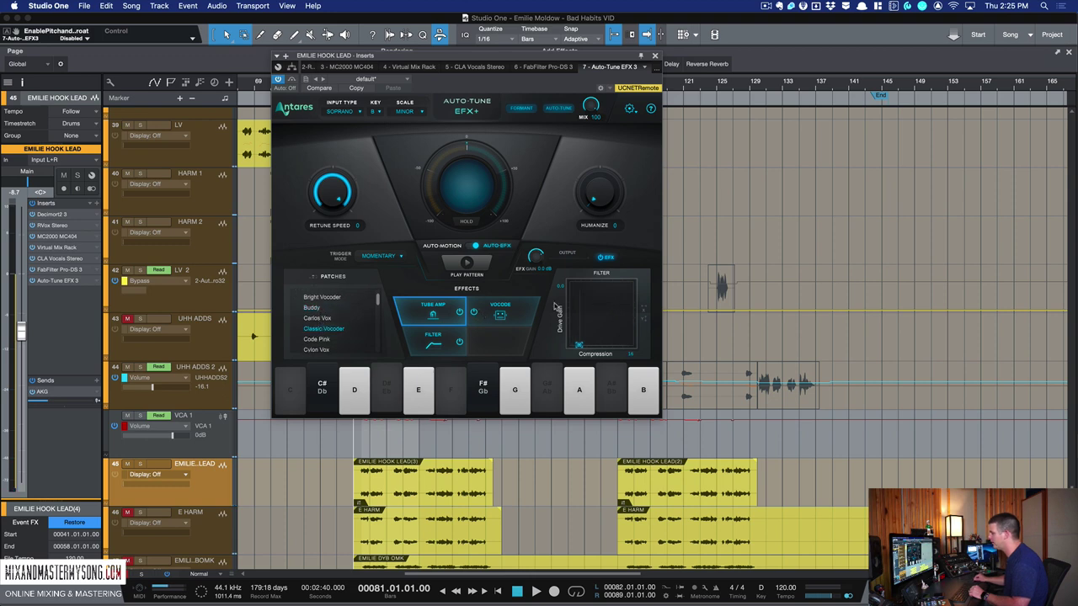
pyautogui.click(531, 307)
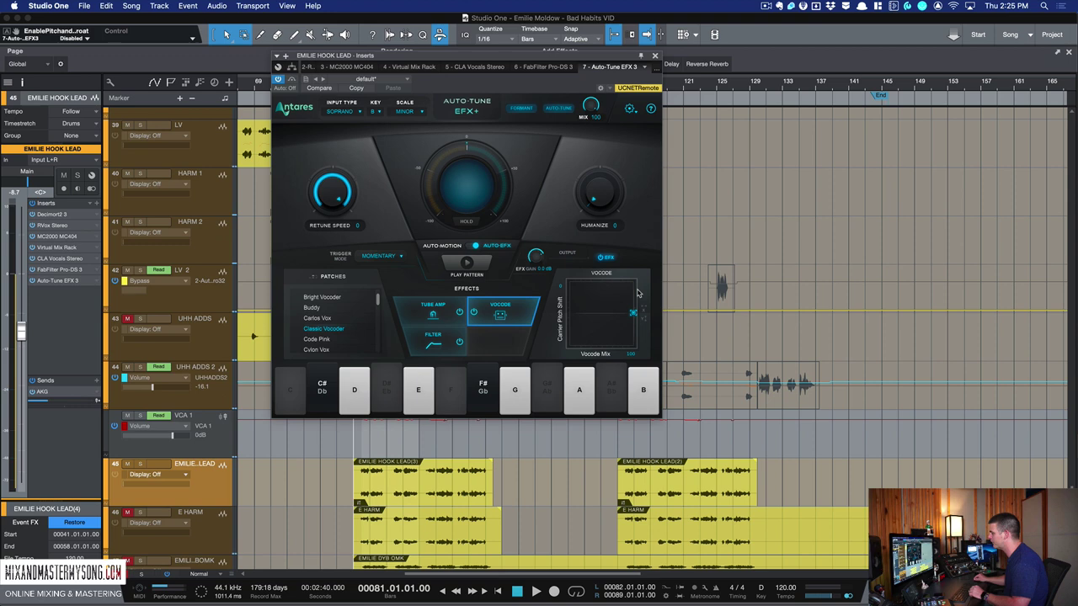
pyautogui.click(441, 318)
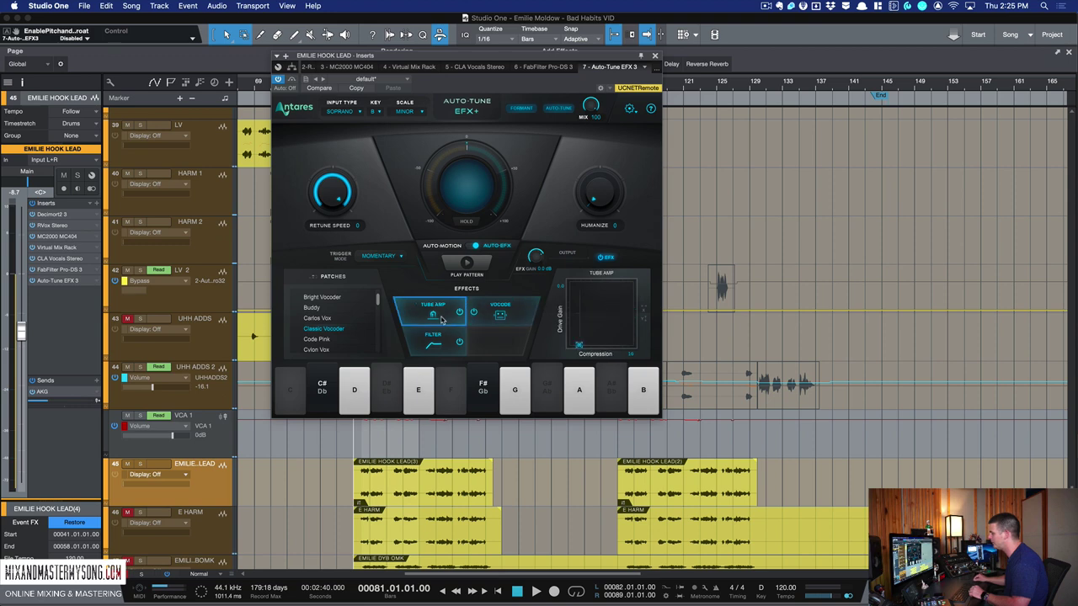
pyautogui.click(489, 316)
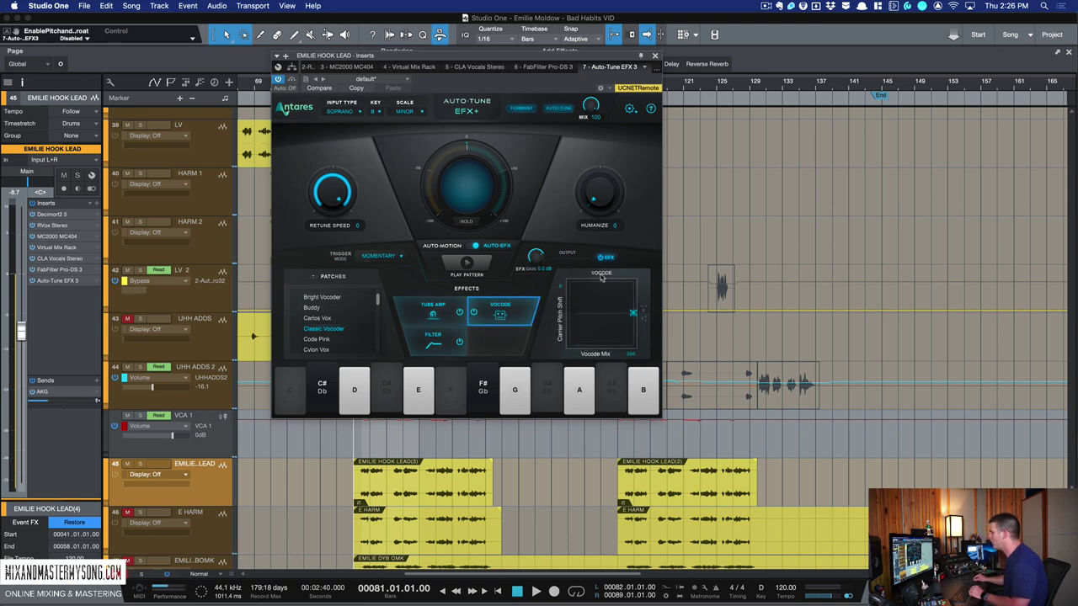
# Drag the Vocode XY pad to lower Vocode Mix from 100 to about 83, then stop playback
pyautogui.moveTo(620, 320); pyautogui.dragTo(615, 317)
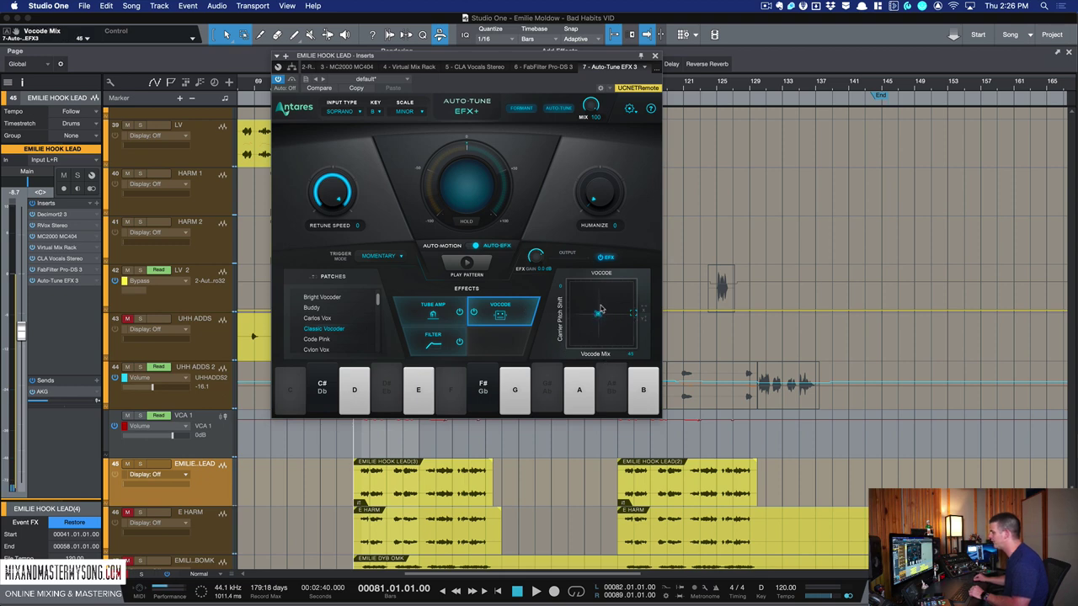
pyautogui.moveTo(601, 310); pyautogui.dragTo(633, 313)
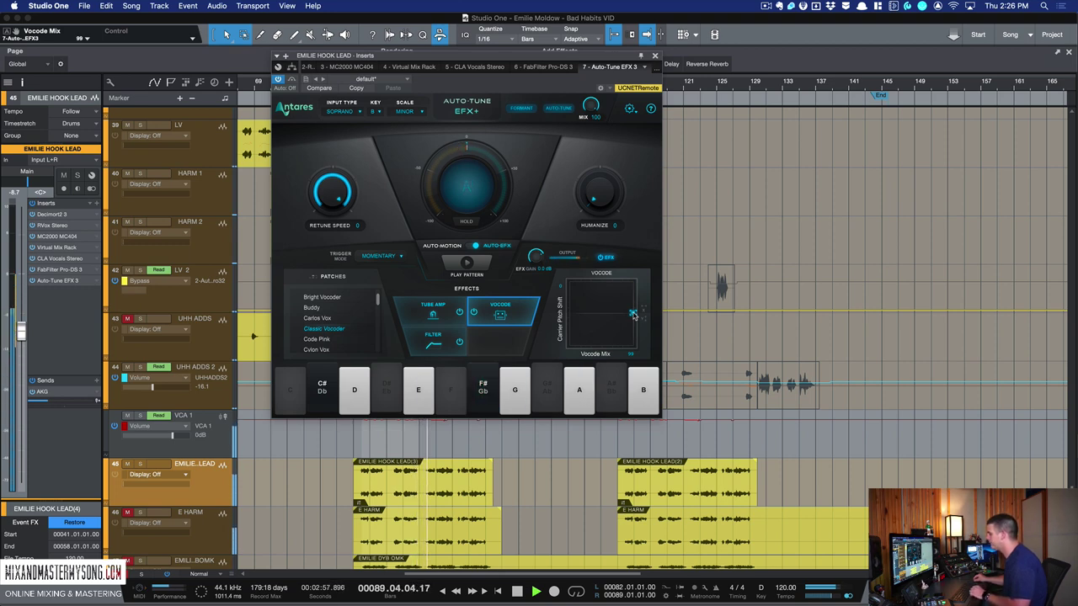
pyautogui.moveTo(633, 315); pyautogui.dragTo(622, 295)
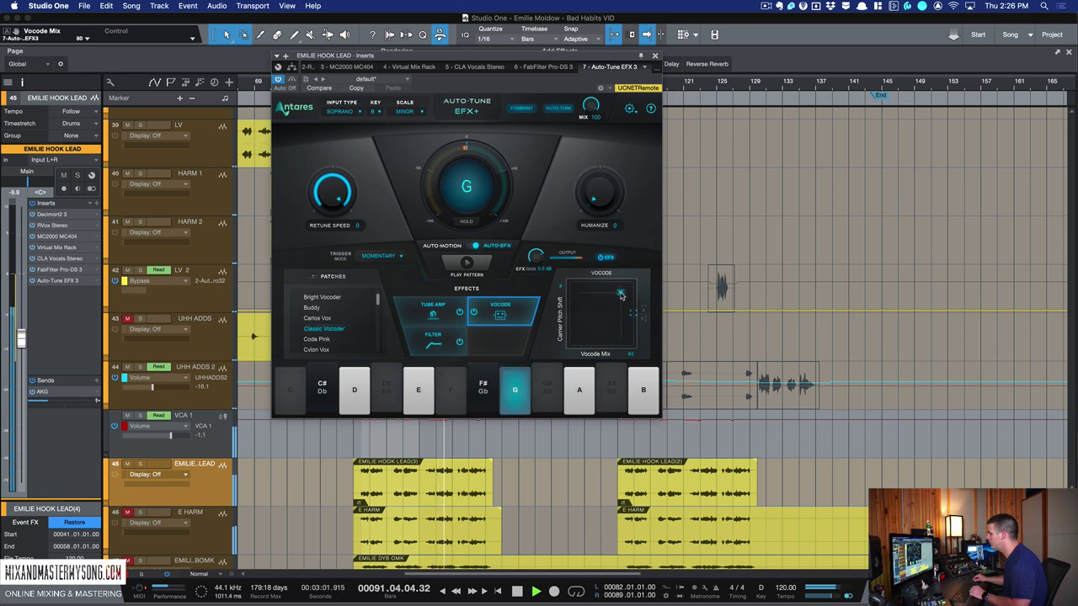
pyautogui.press('space')
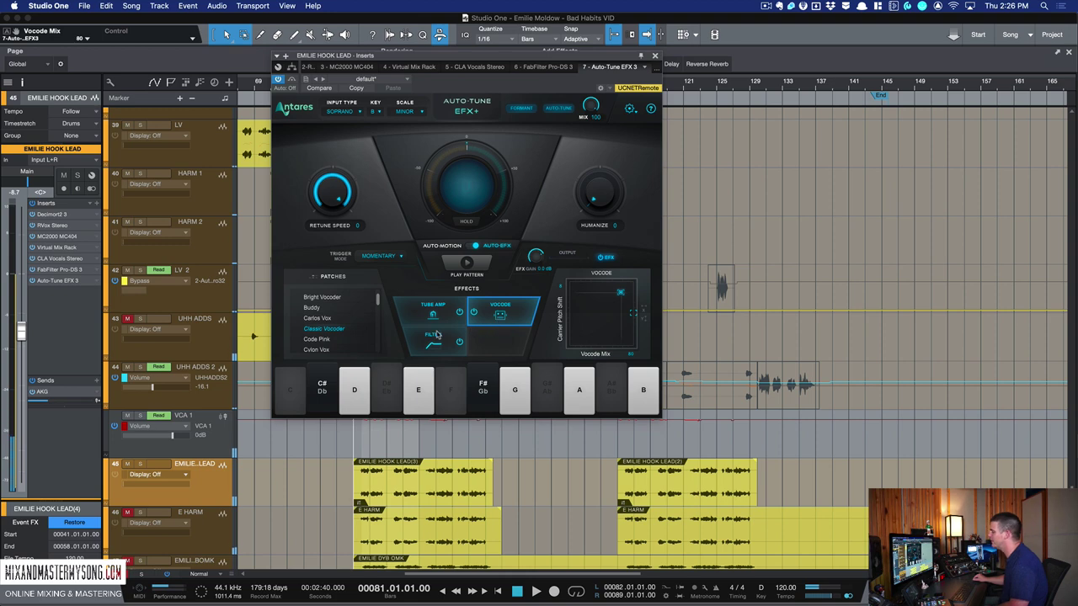
# Raise the Filter cutoff to about 2582, A/B the Filter on and off, then stop playback
pyautogui.click(434, 336)
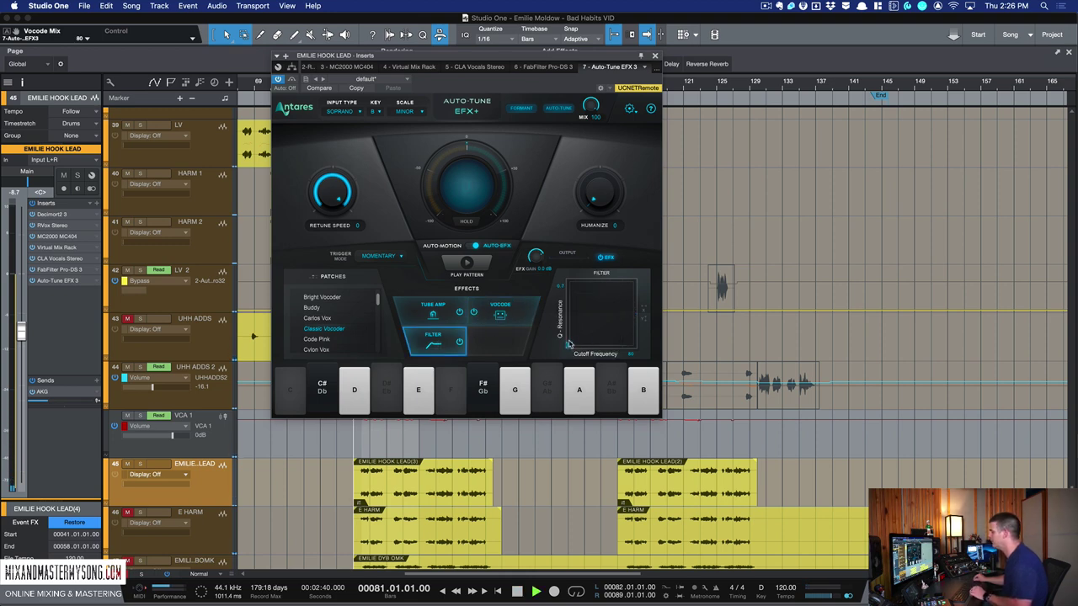
pyautogui.moveTo(586, 330); pyautogui.dragTo(617, 305)
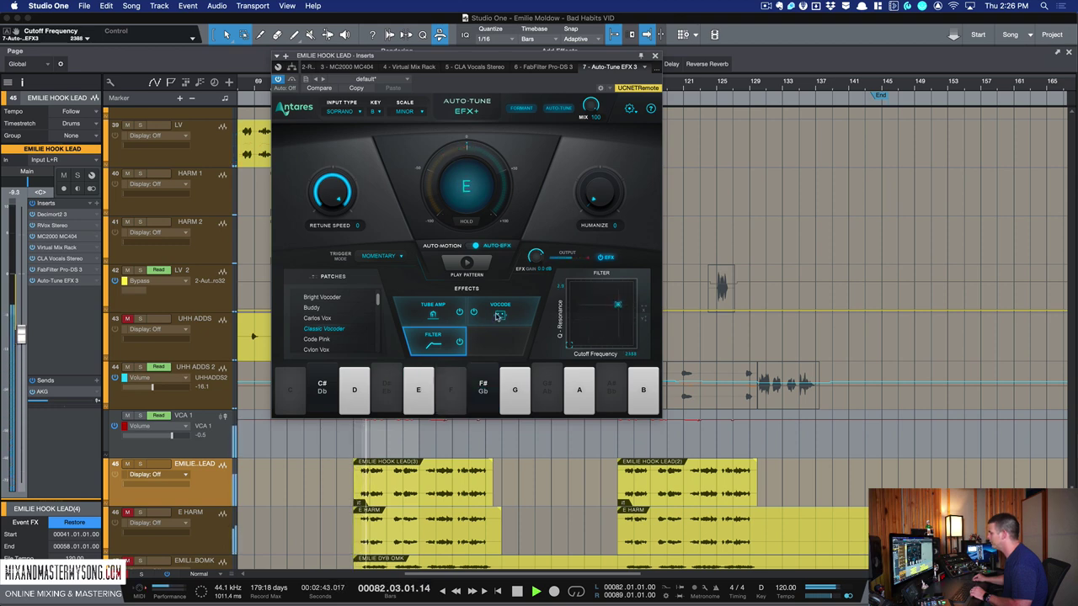
pyautogui.click(459, 342)
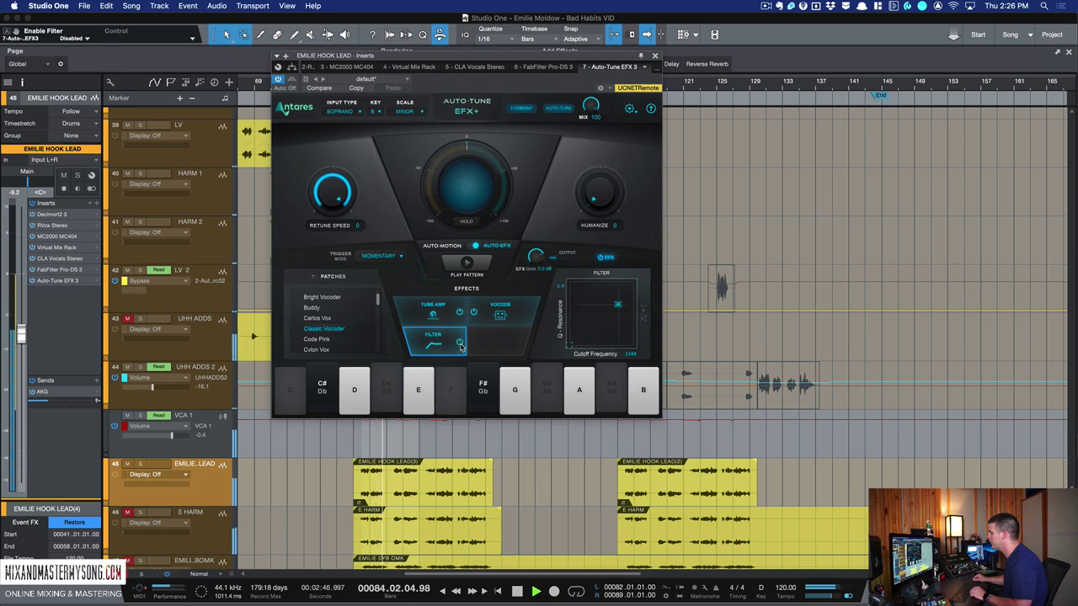
pyautogui.click(459, 342)
pyautogui.press('space')
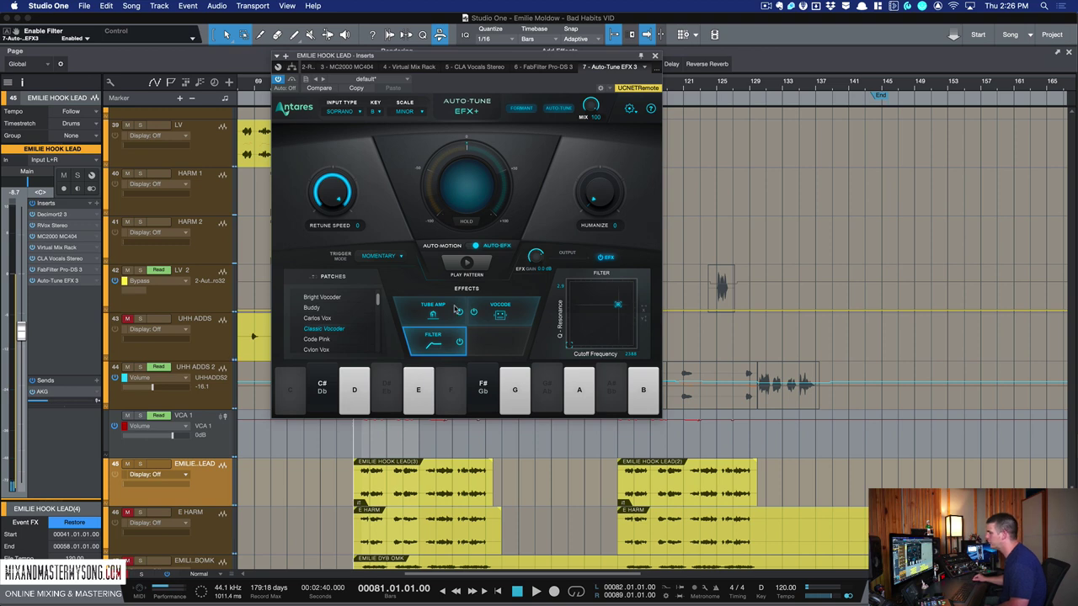
# Load the Carlos Vox patch again and audition it
pyautogui.click(327, 318)
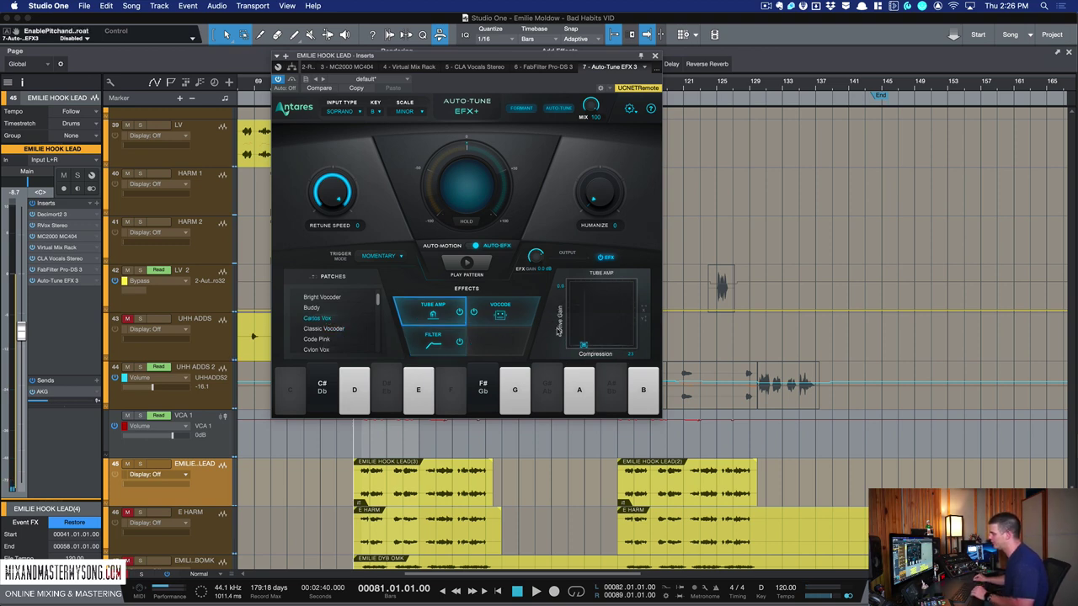
pyautogui.press('space')
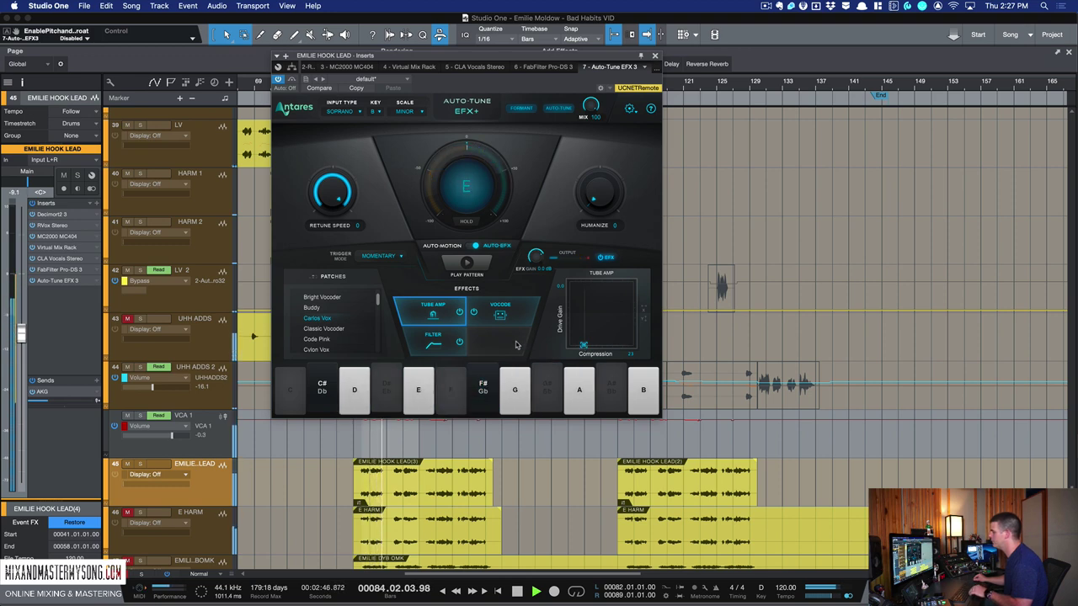
pyautogui.press('space')
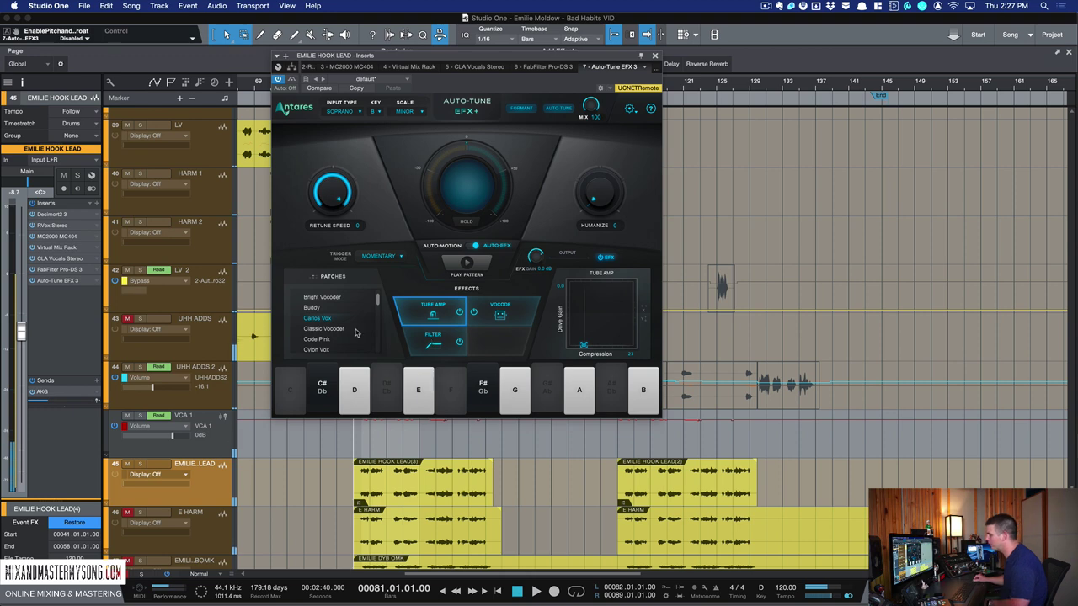
# Expand the 4 - Duet folder and load the Tight Double patch
pyautogui.scroll(5, 345, 332)
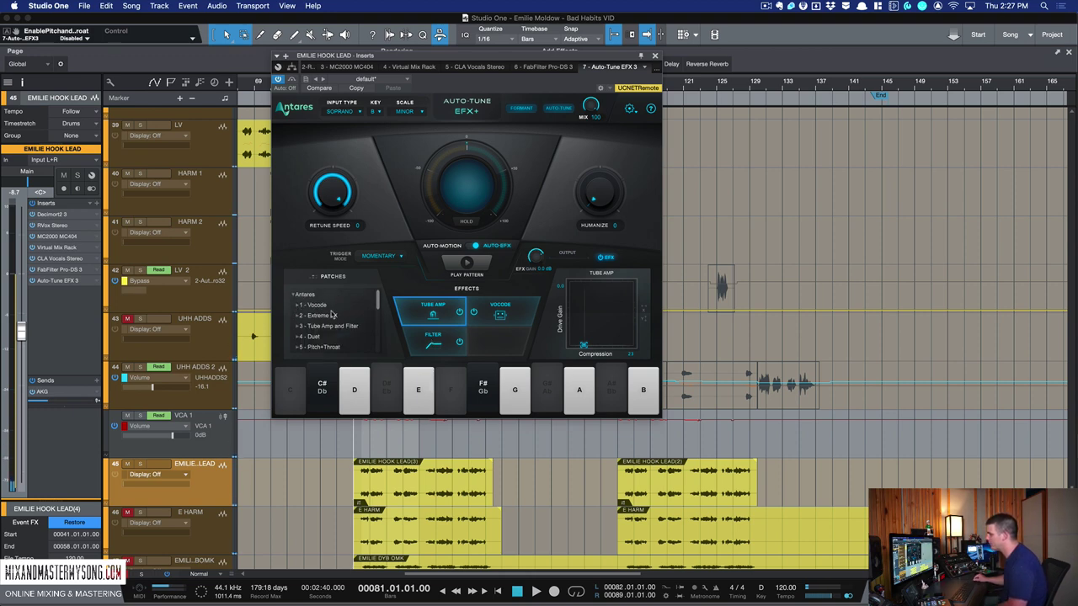
pyautogui.scroll(-2, 333, 314)
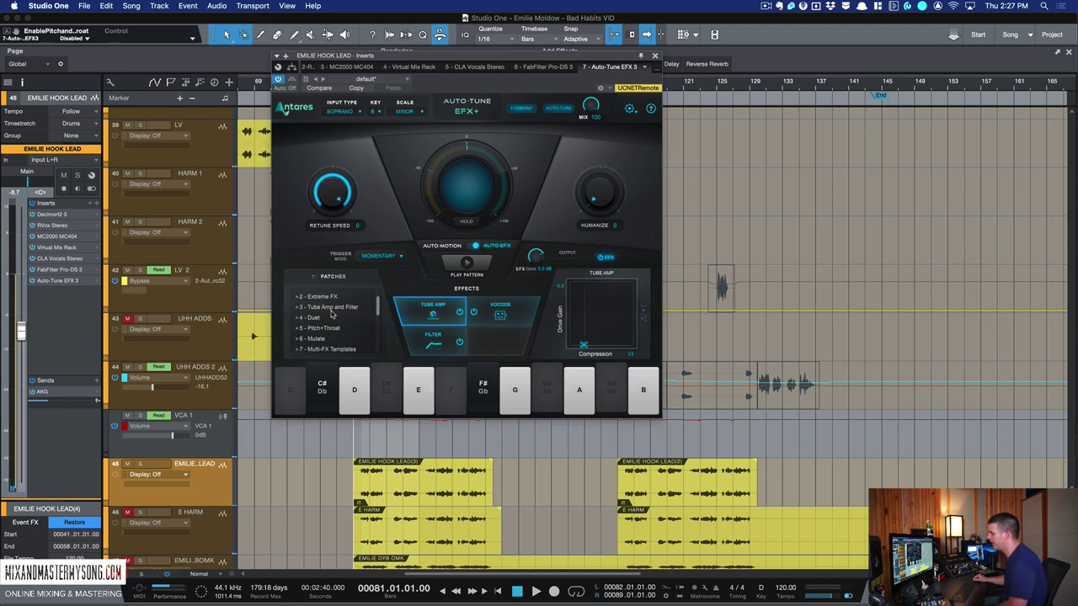
pyautogui.scroll(-1, 319, 314)
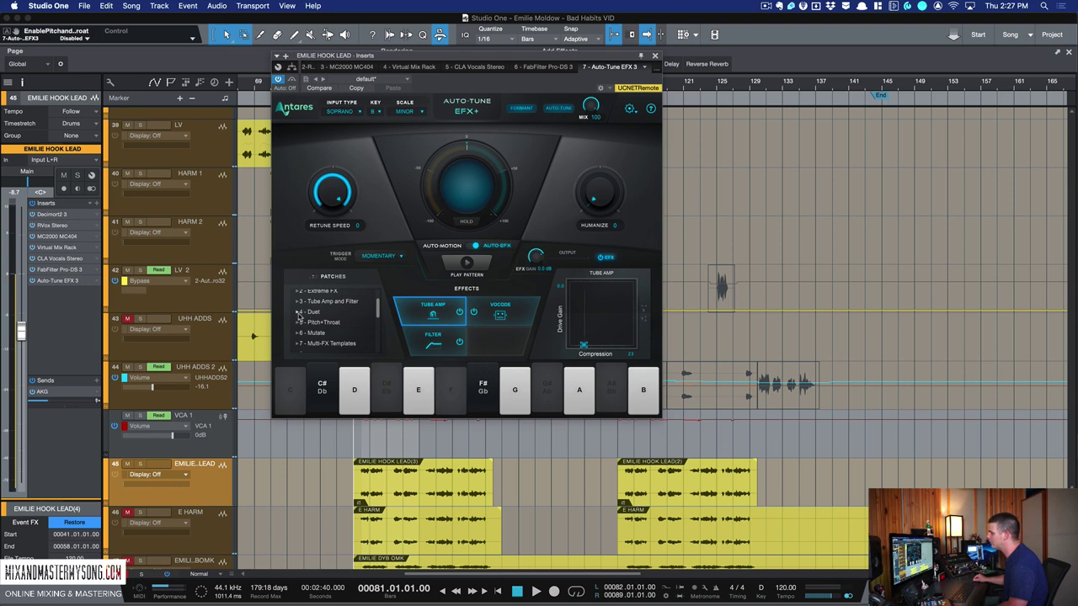
pyautogui.scroll(1, 320, 311)
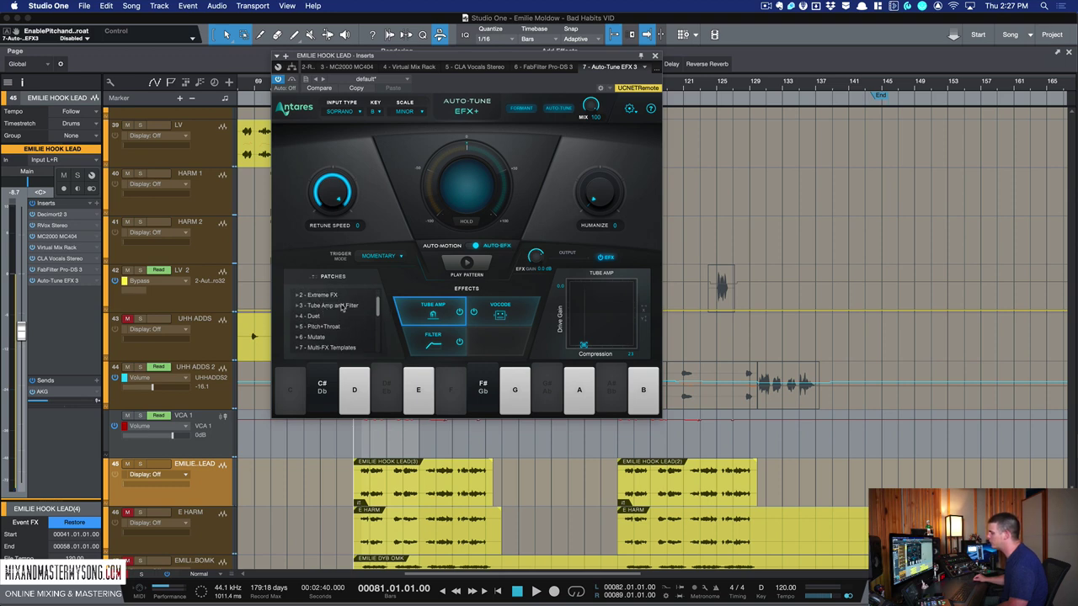
pyautogui.scroll(-1, 340, 308)
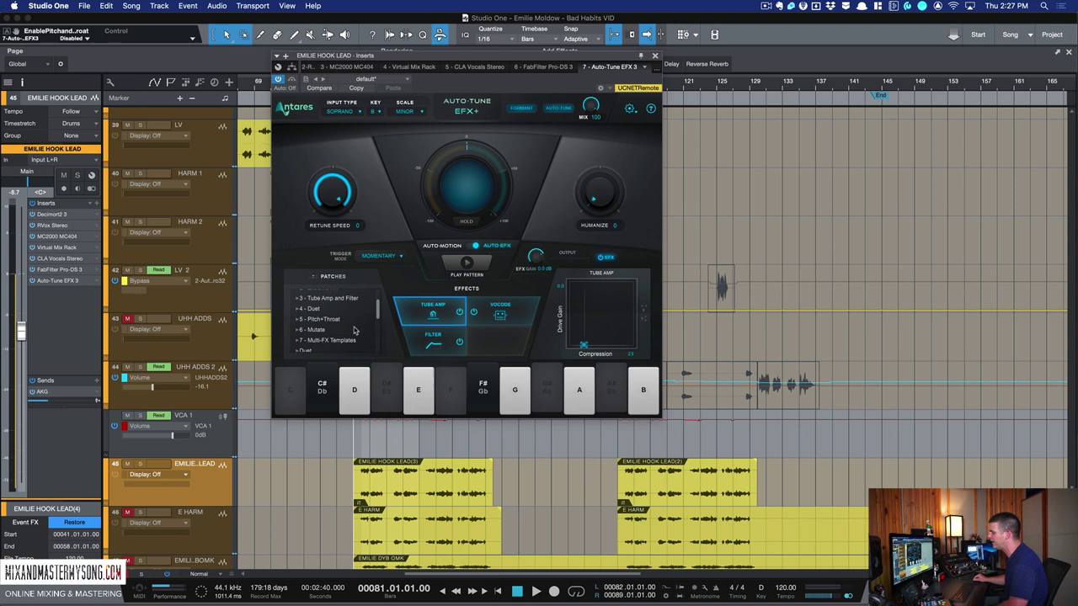
pyautogui.scroll(1, 354, 330)
pyautogui.click(297, 317)
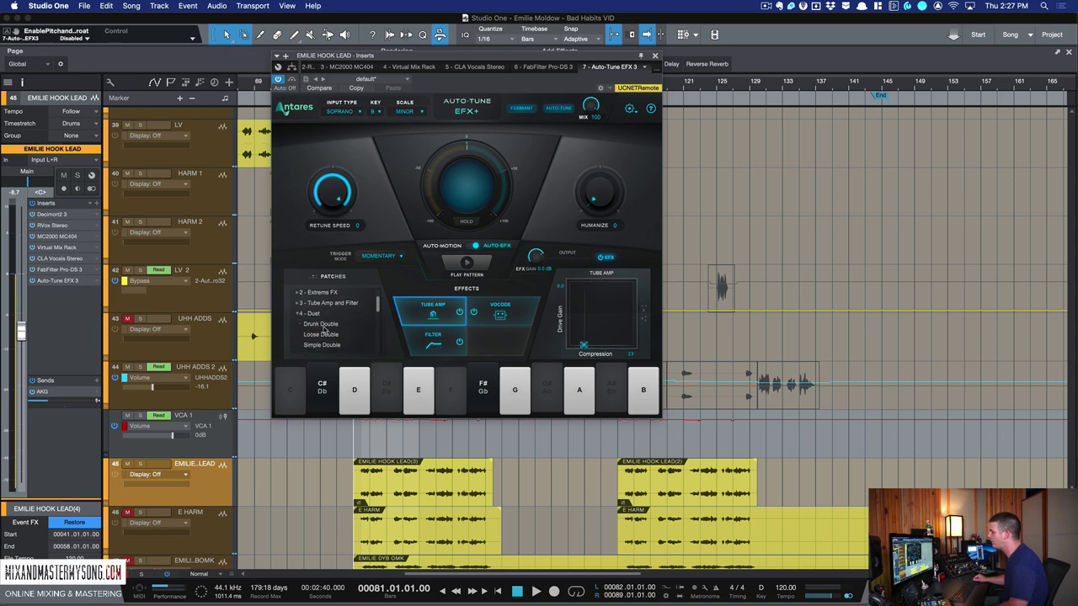
pyautogui.scroll(-1, 326, 330)
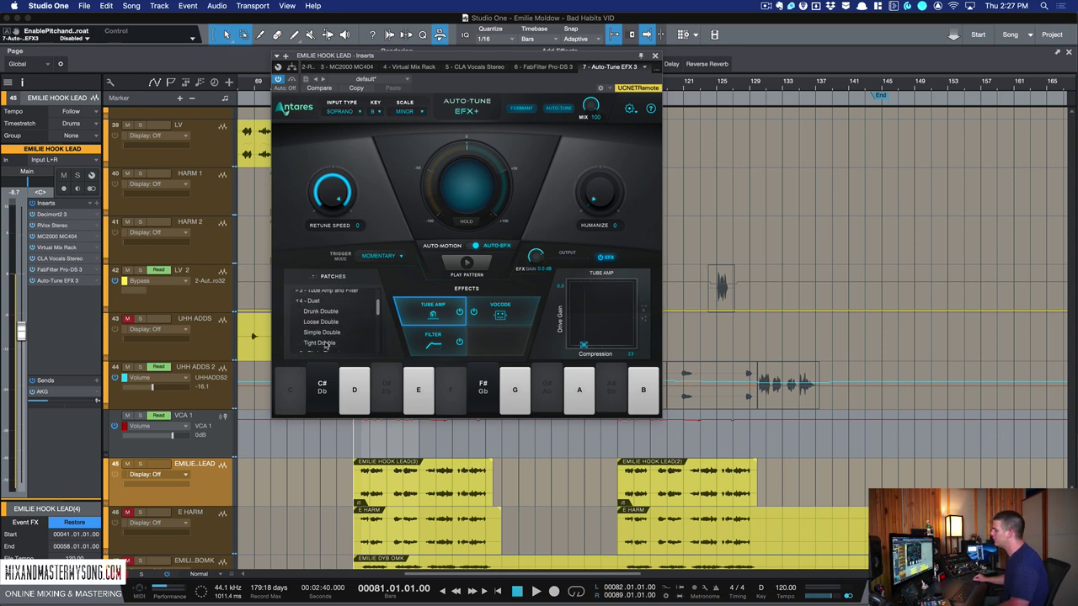
pyautogui.click(323, 343)
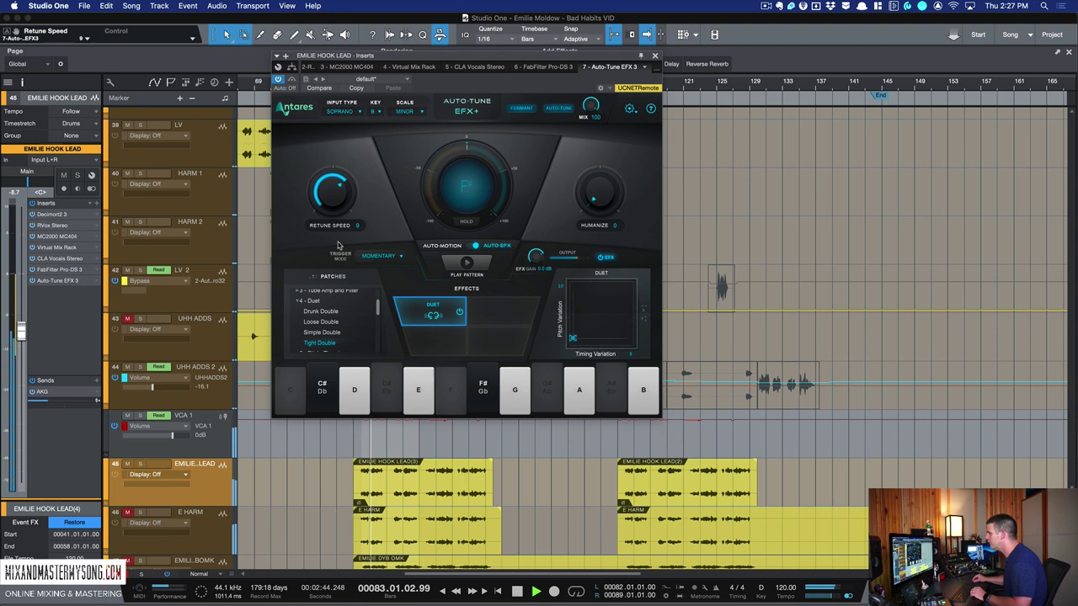
# Raise Retune Speed to 21 and restart playback to hear the change
pyautogui.moveTo(334, 192); pyautogui.dragTo(340, 179)
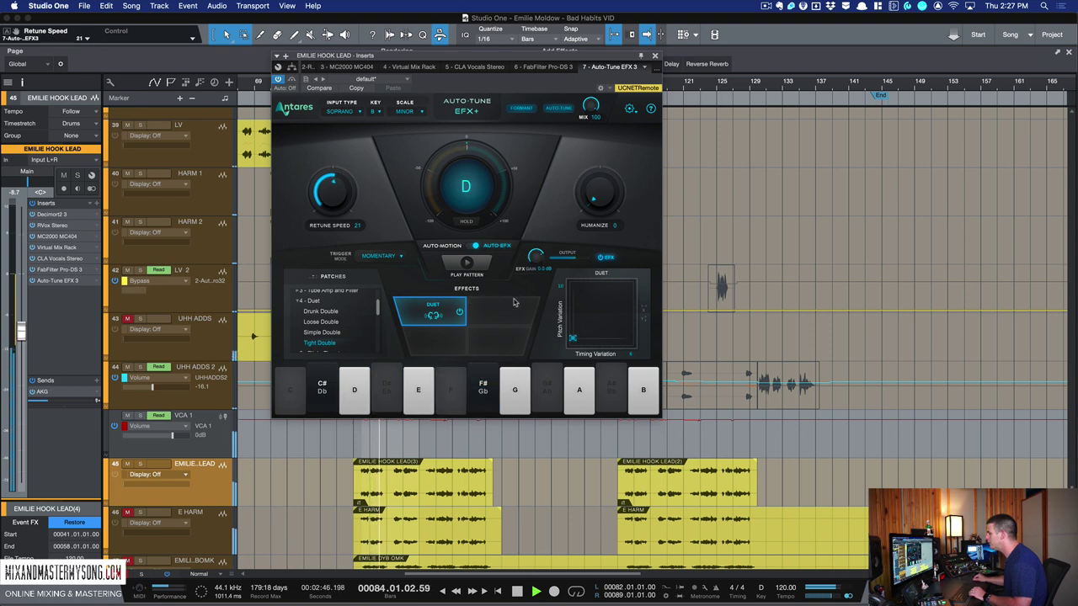
pyautogui.press('space')
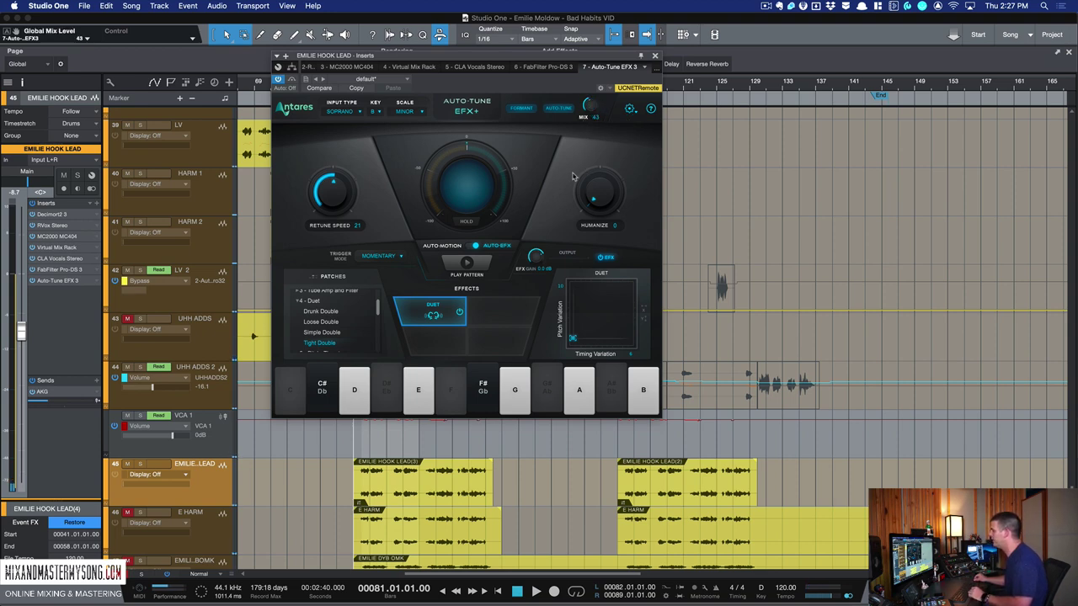
pyautogui.press('space')
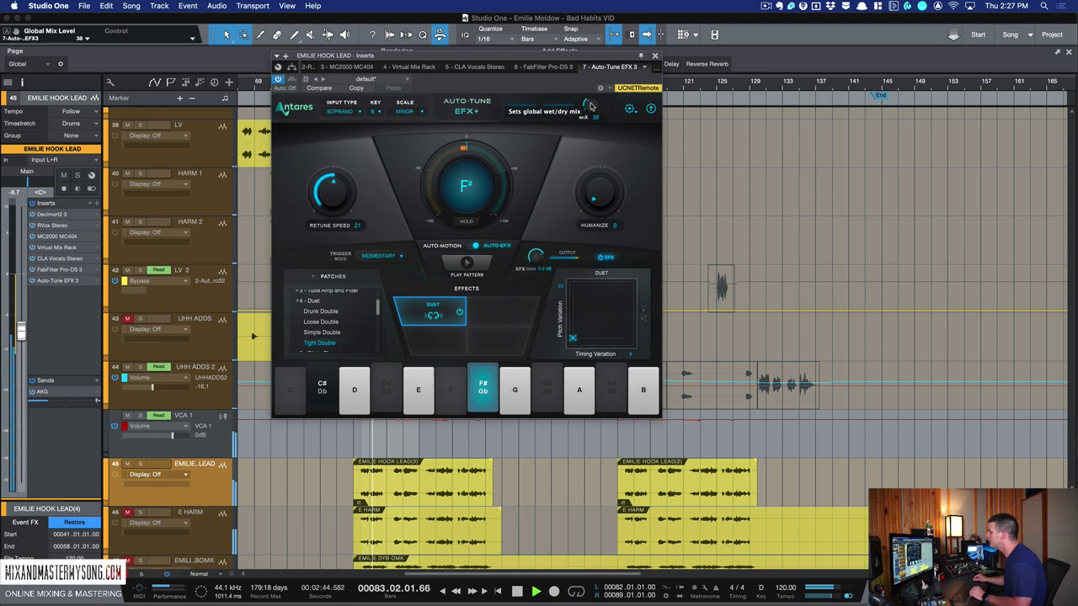
# Boost EFX Gain to 2.2 dB, compare with Master Bypass, then stop playback
pyautogui.moveTo(534, 258); pyautogui.dragTo(538, 253)
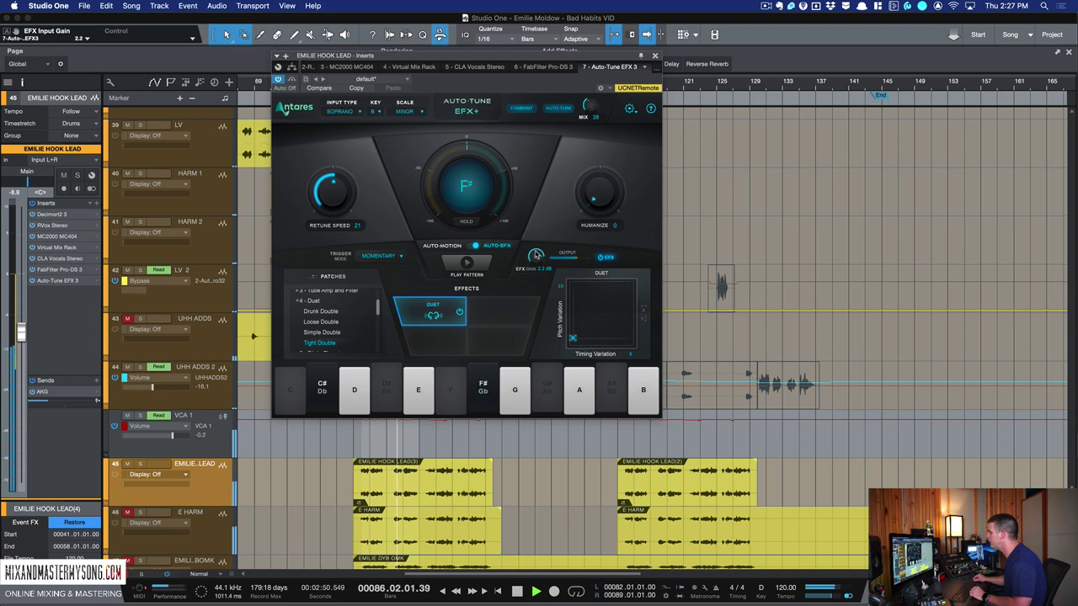
pyautogui.click(292, 79)
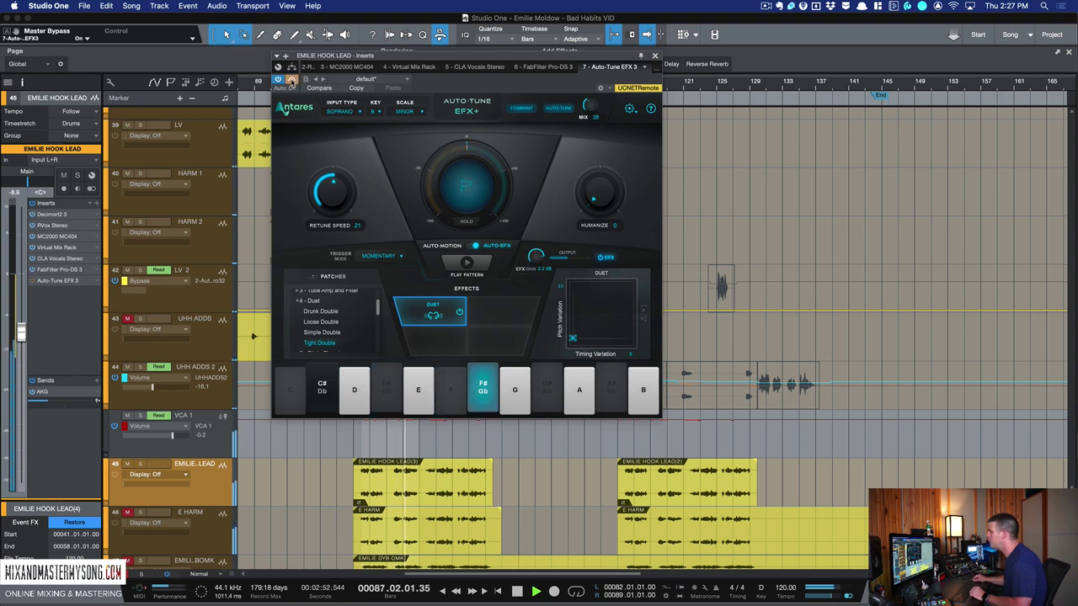
pyautogui.click(291, 79)
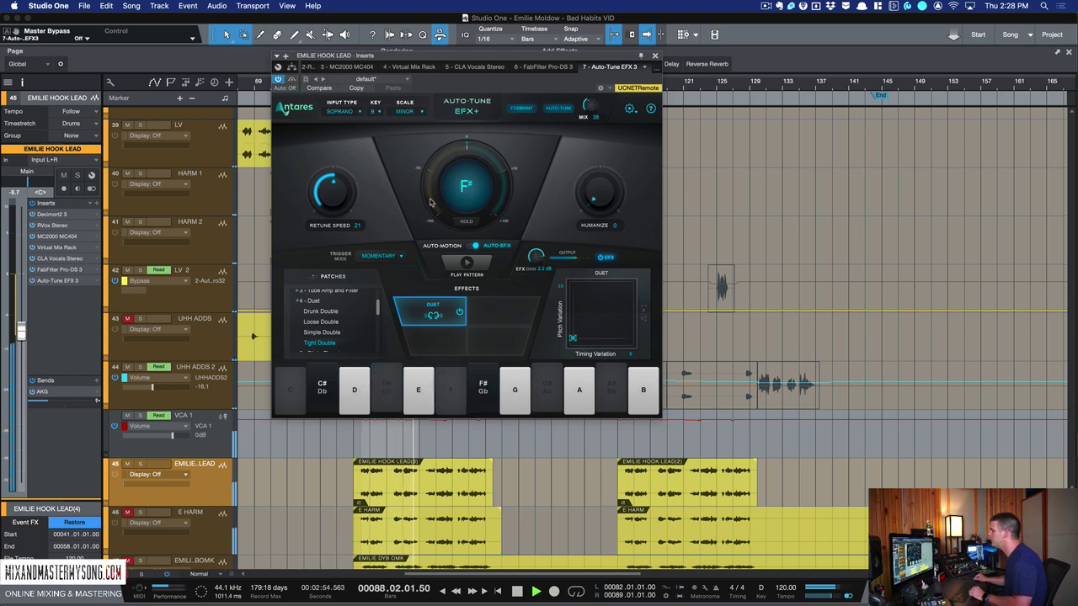
pyautogui.press('space')
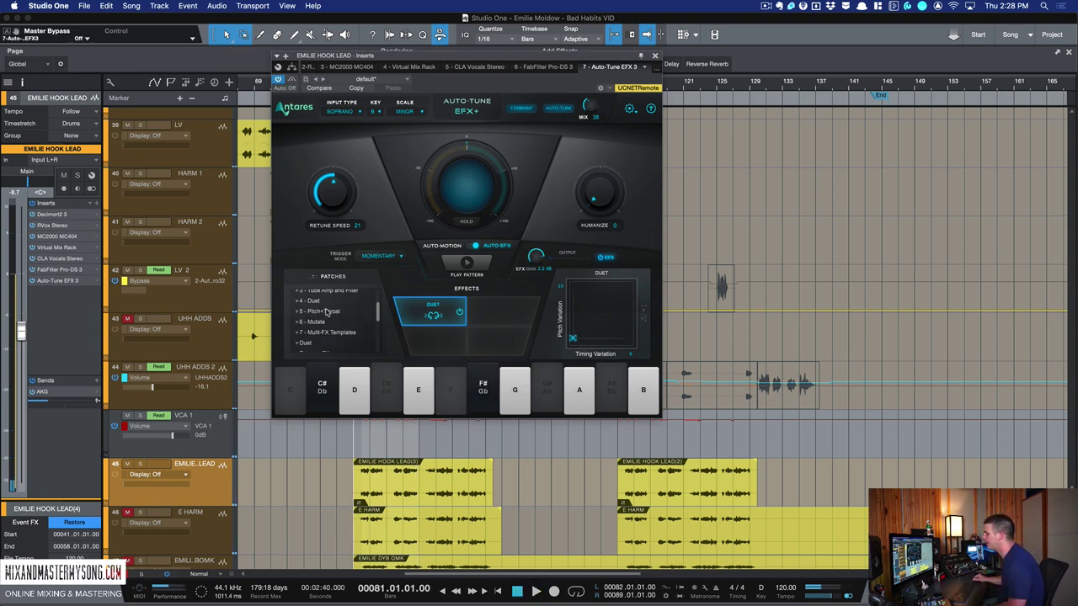
# Collapse the Duet and Antares folders, open an artist patch bank and load AD LIB
pyautogui.click(298, 301)
pyautogui.click(293, 296)
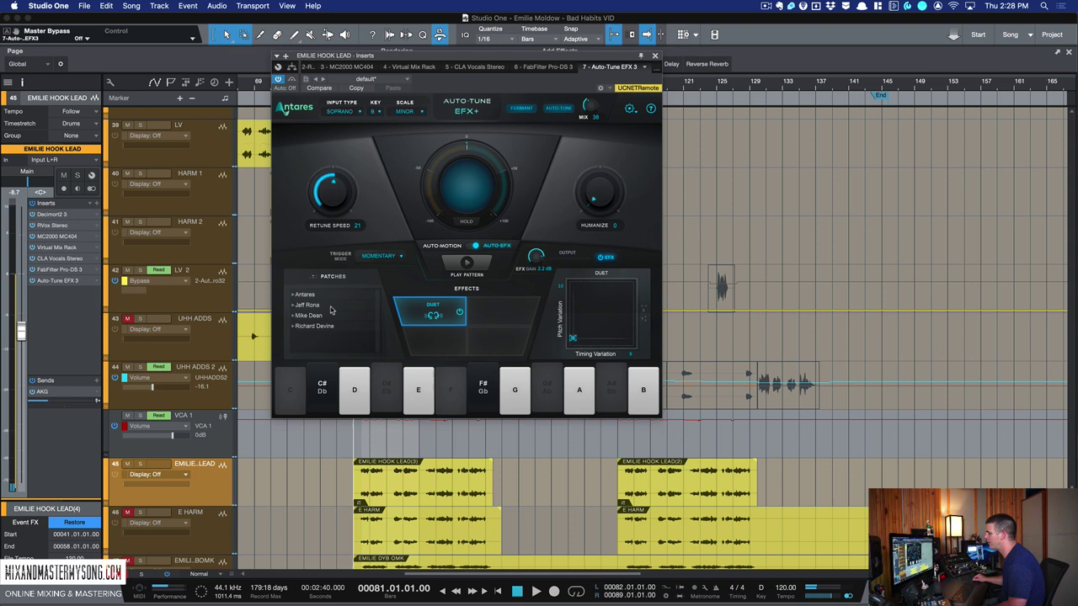
pyautogui.click(293, 315)
pyautogui.scroll(-1, 312, 324)
pyautogui.click(308, 312)
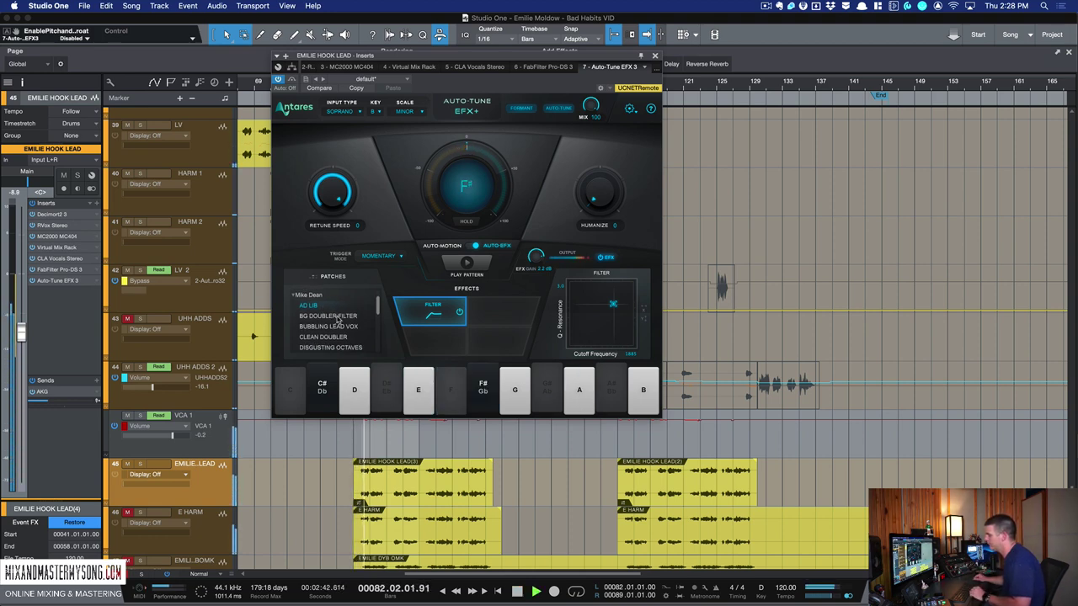
# Try BG DOUBLER FILTER and CLEAN DOUBLER, settle on DIST DOUBLER, and stop playback
pyautogui.scroll(-1, 336, 317)
pyautogui.click(335, 317)
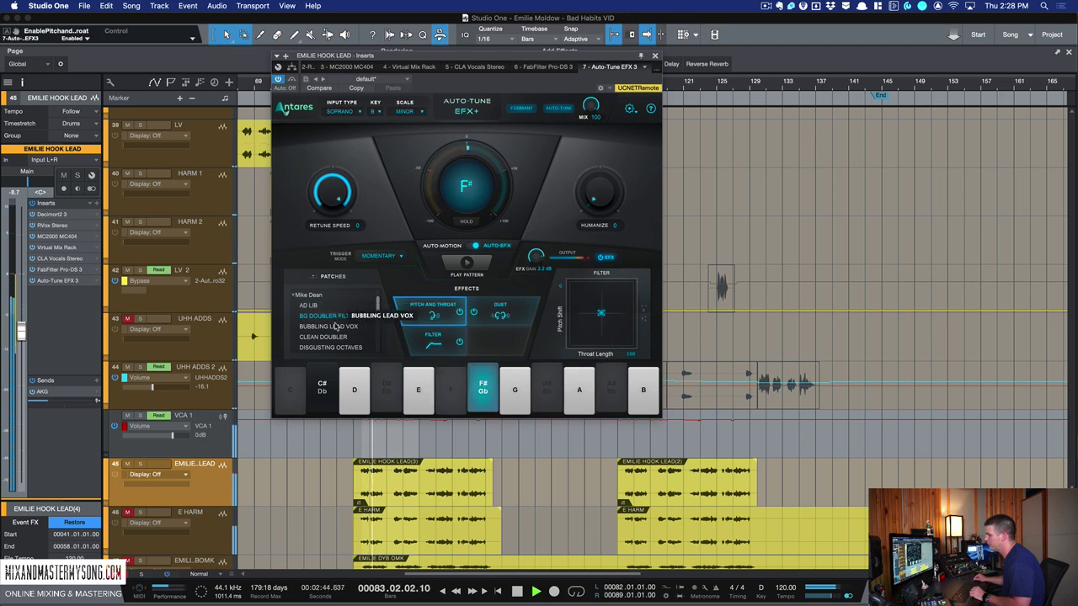
pyautogui.click(328, 335)
pyautogui.scroll(-1, 341, 339)
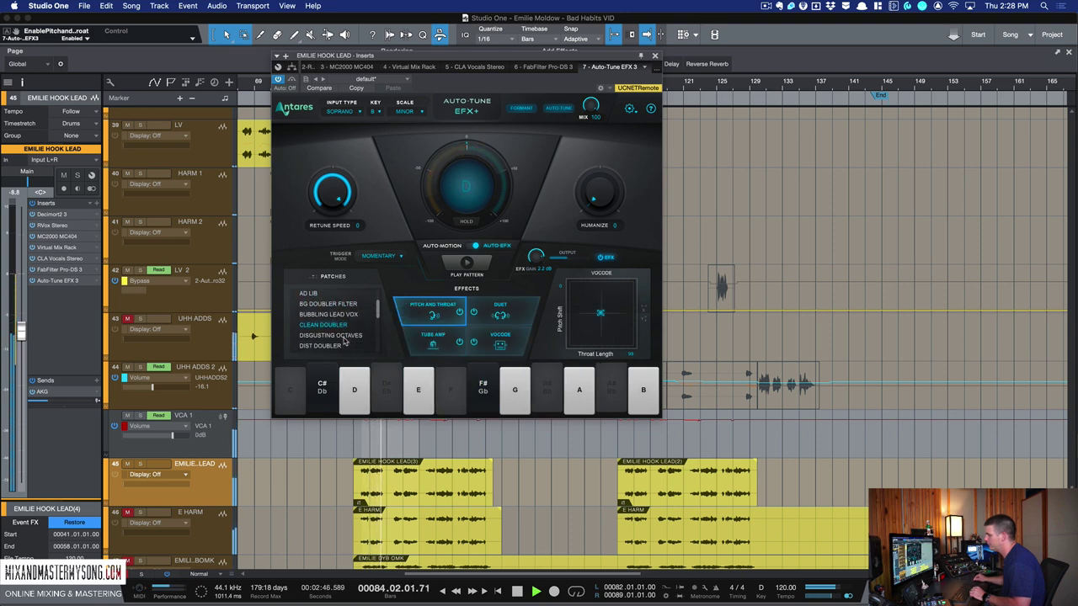
pyautogui.scroll(-1, 328, 340)
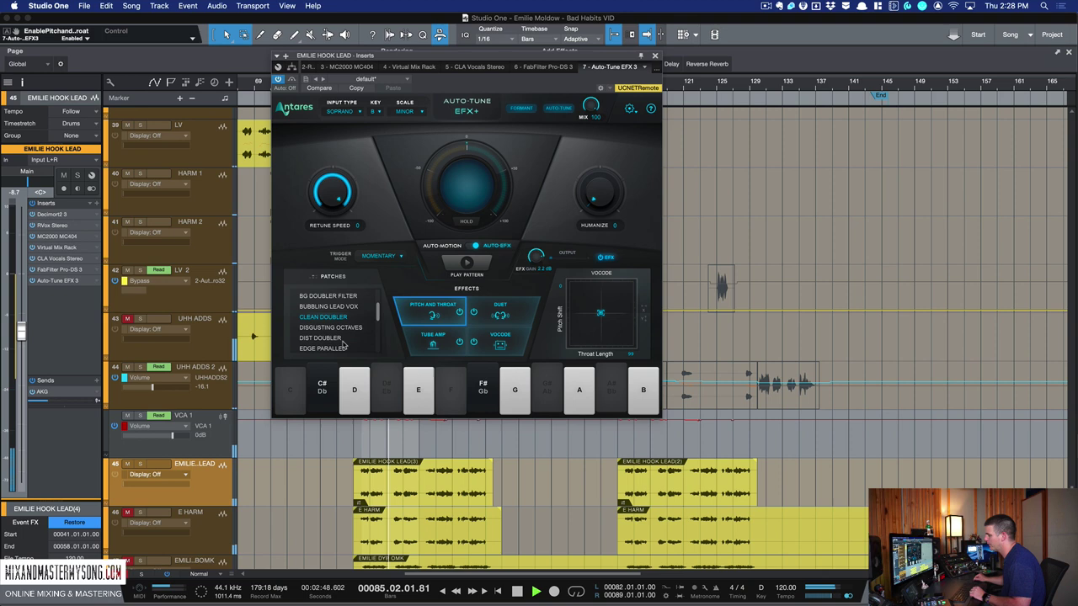
pyautogui.click(325, 339)
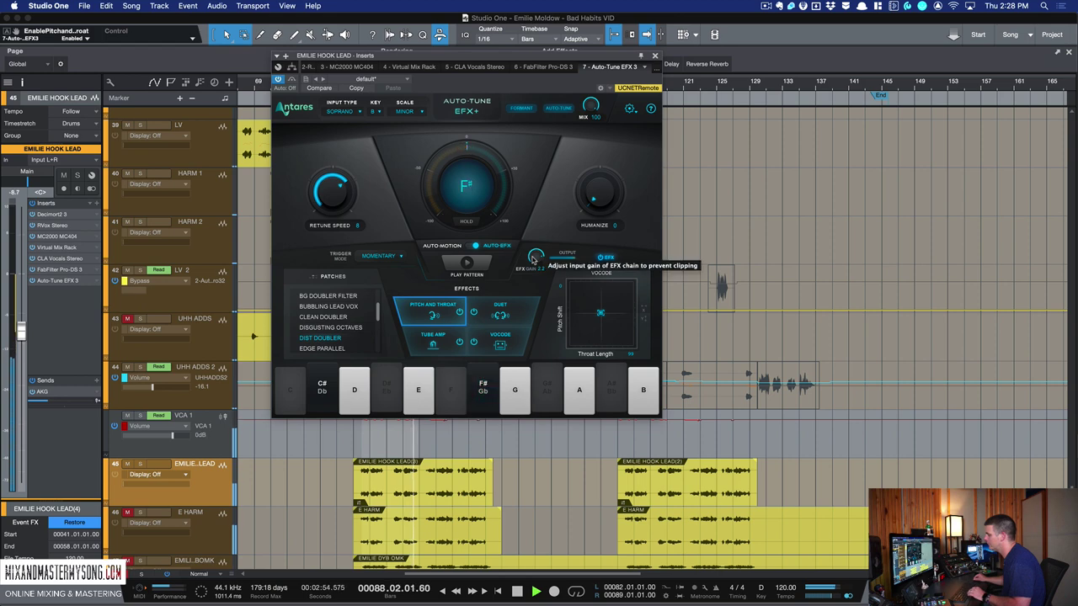
pyautogui.press('space')
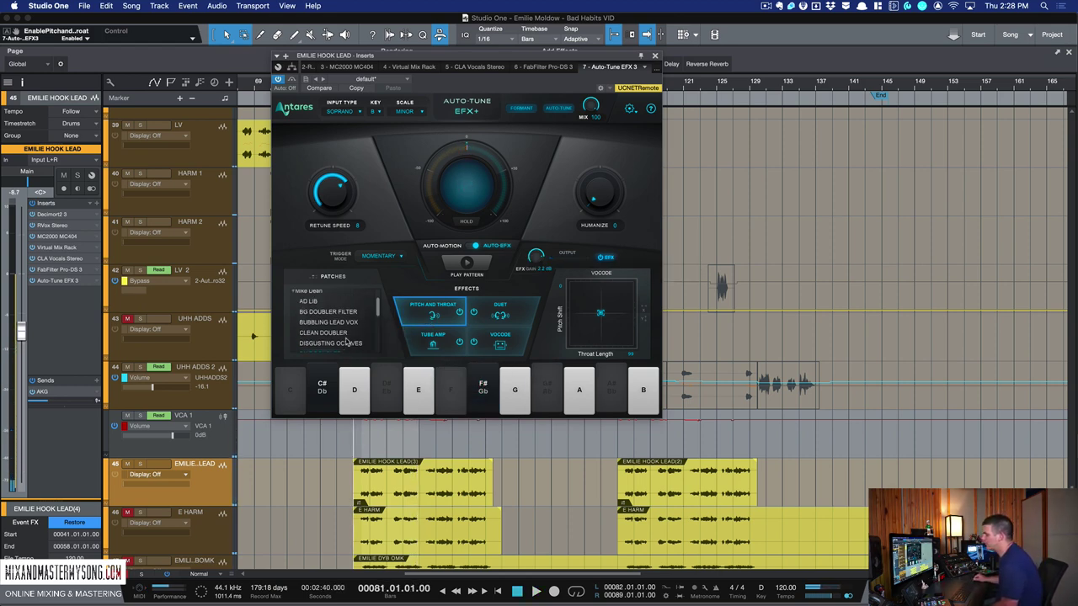
pyautogui.scroll(3, 346, 341)
# Collapse the Mike Dean patch folder and view the Tube Amp, Pitch and Throat, Duet and Vocode effects
pyautogui.click(356, 317)
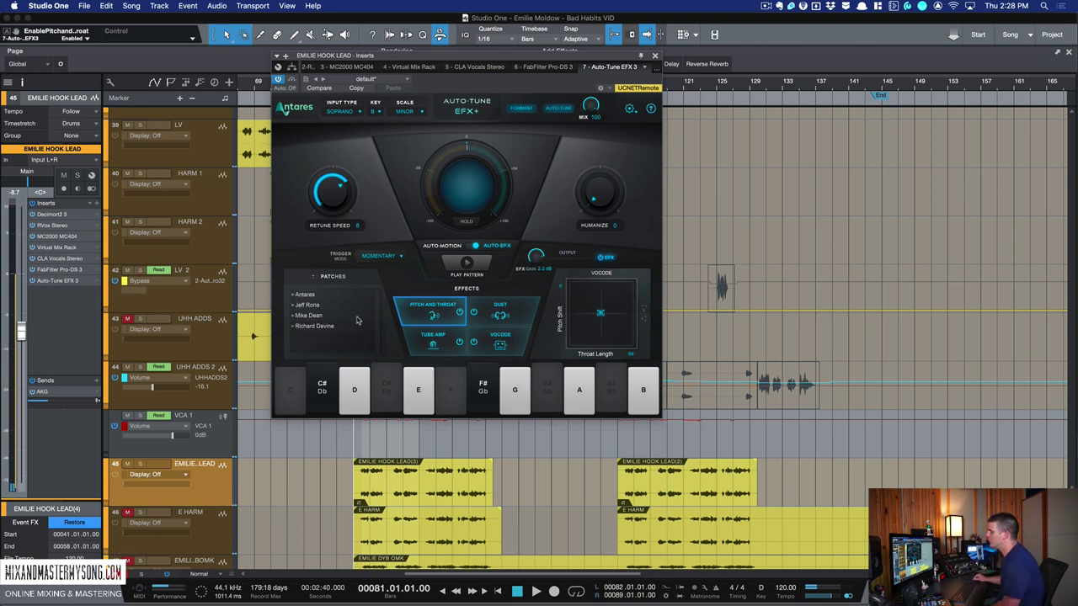
pyautogui.click(433, 328)
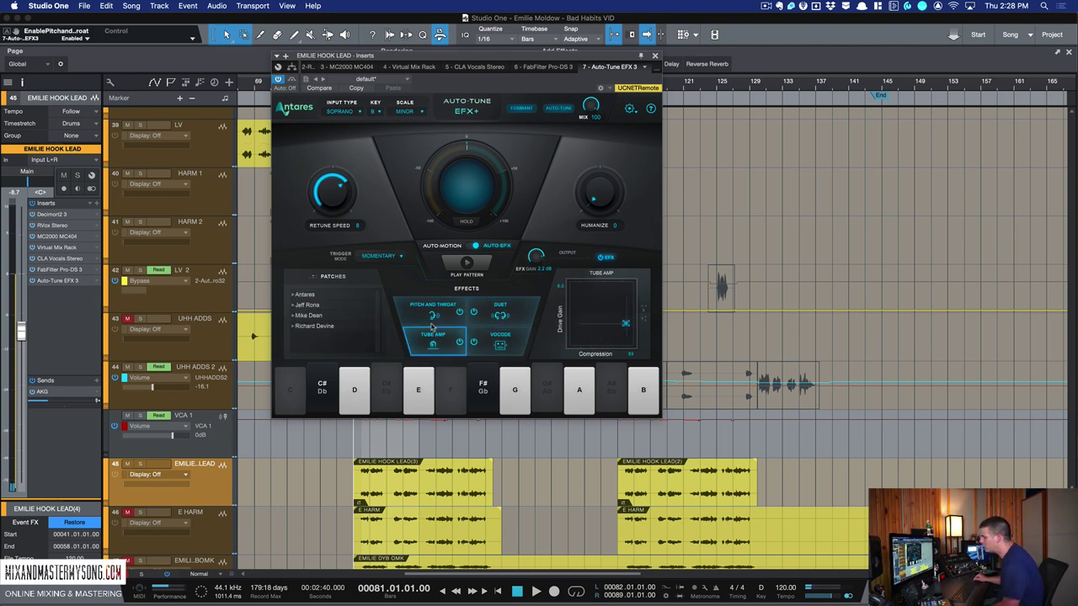
pyautogui.click(436, 320)
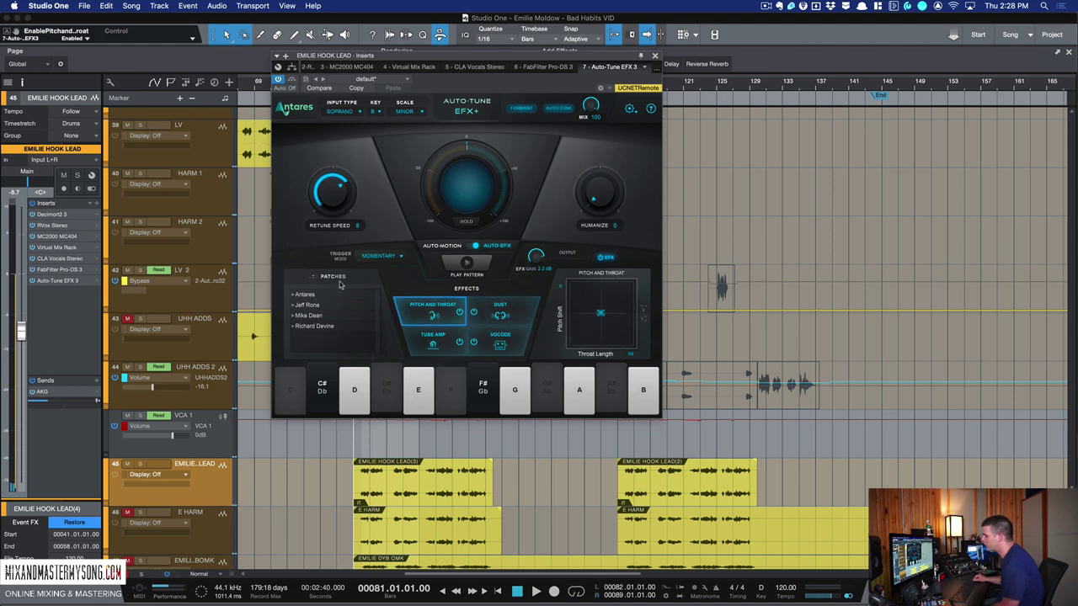
pyautogui.click(442, 337)
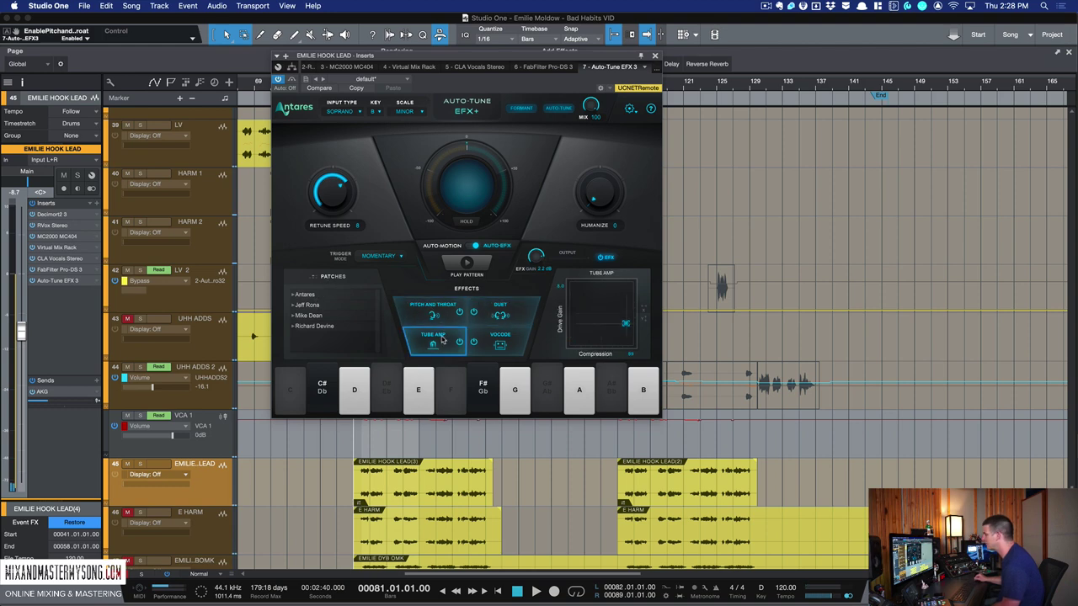
pyautogui.click(504, 319)
pyautogui.click(511, 336)
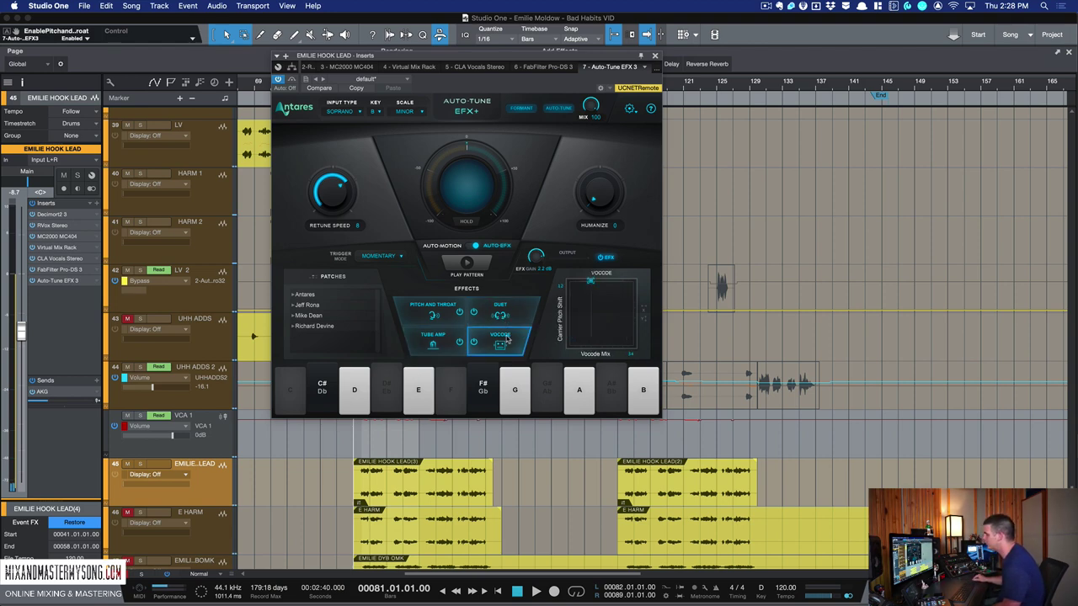
pyautogui.click(505, 324)
pyautogui.click(438, 323)
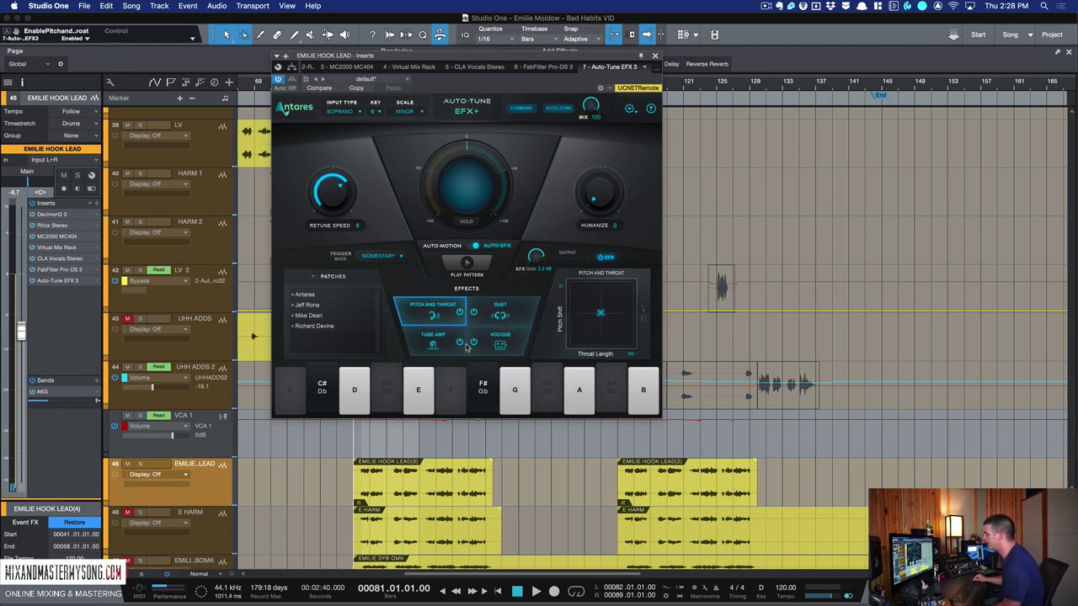
pyautogui.click(520, 347)
# Cycle again through Duet, Tube Amp, Pitch and Throat and Vocode, finishing on Vocode
pyautogui.click(508, 321)
pyautogui.click(443, 334)
pyautogui.click(444, 308)
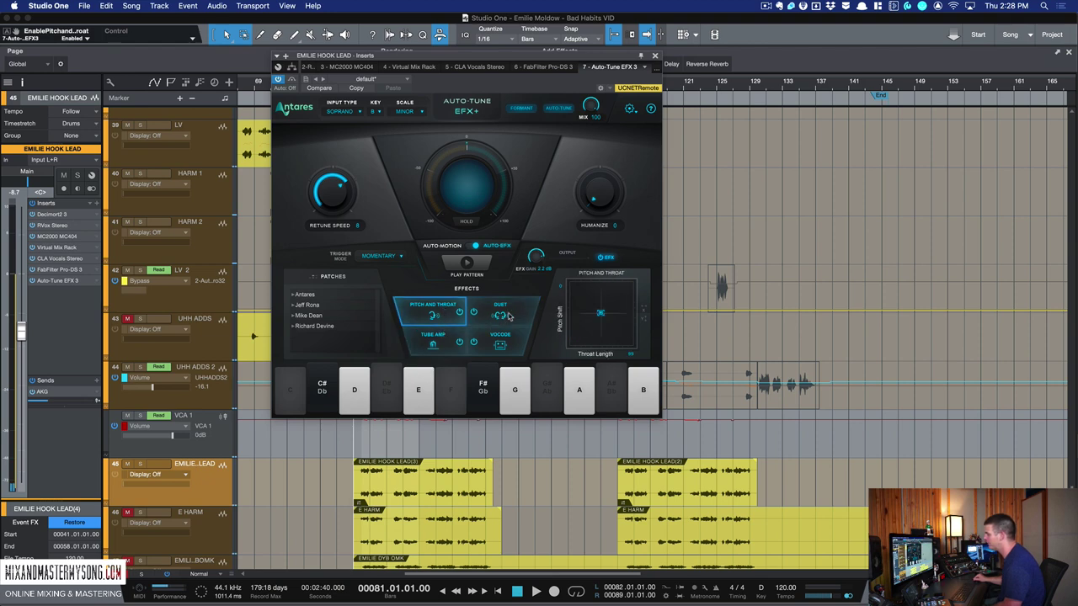
pyautogui.click(508, 317)
pyautogui.click(505, 343)
pyautogui.click(438, 316)
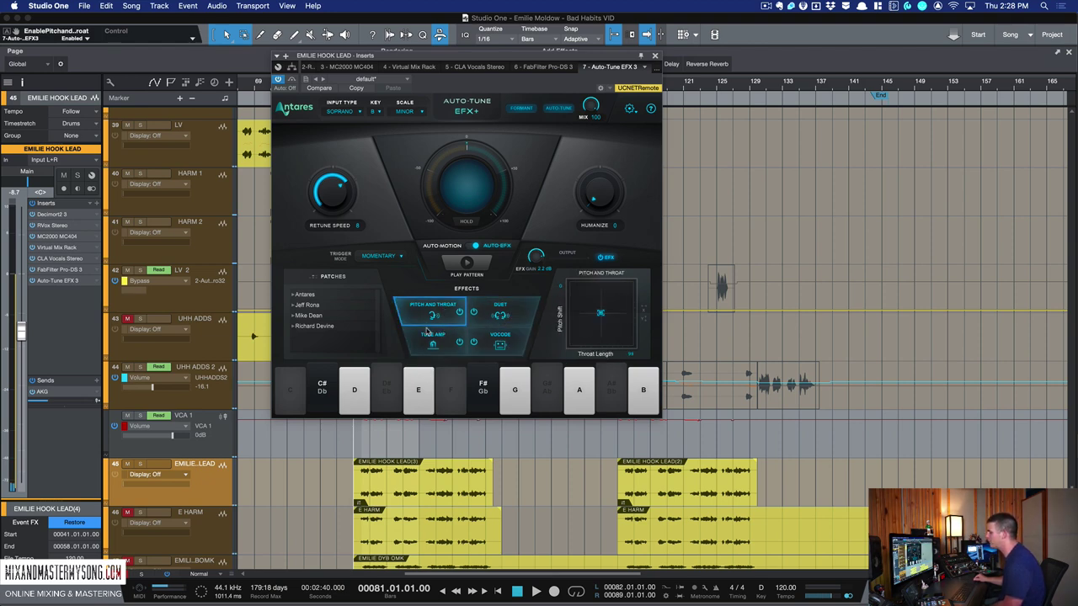
pyautogui.click(434, 341)
pyautogui.click(502, 337)
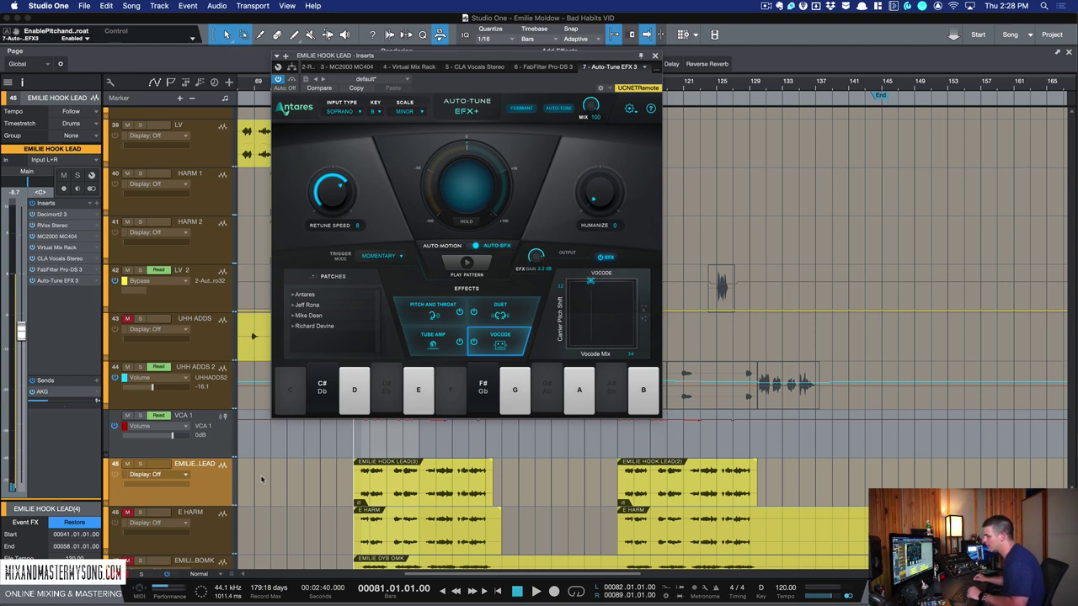
pyautogui.click(211, 484)
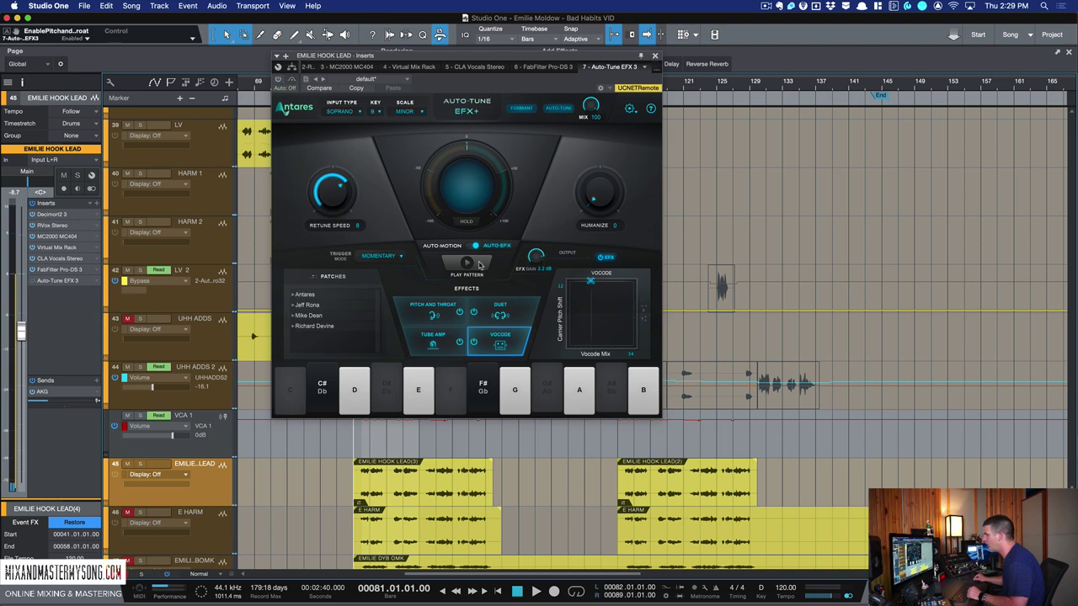
# Close the Auto-Tune window, select the UHH ADDS track and set the playhead to bar 84
pyautogui.click(655, 57)
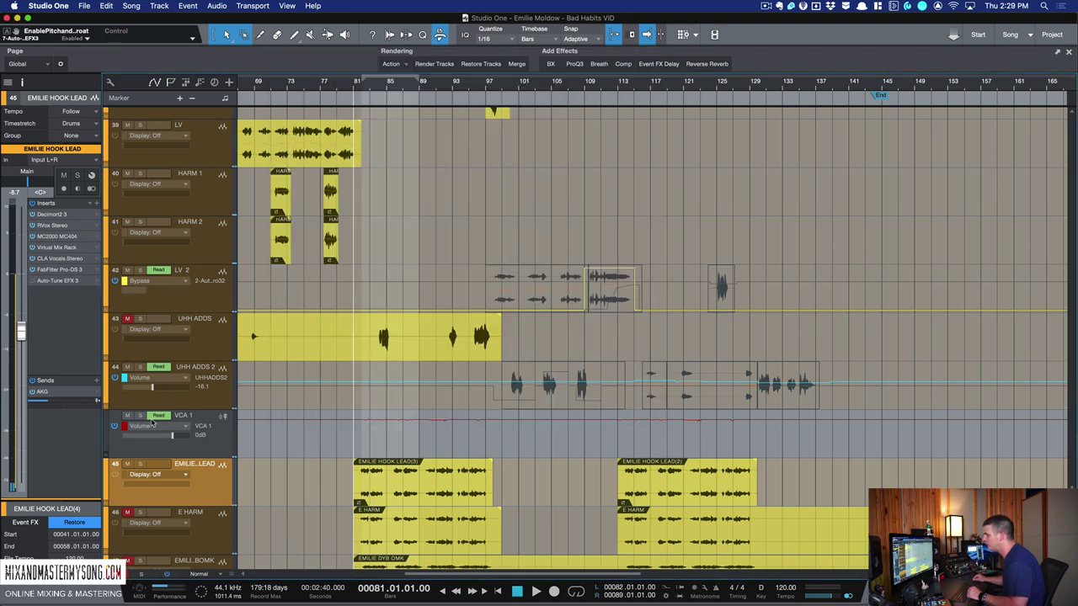
pyautogui.click(202, 346)
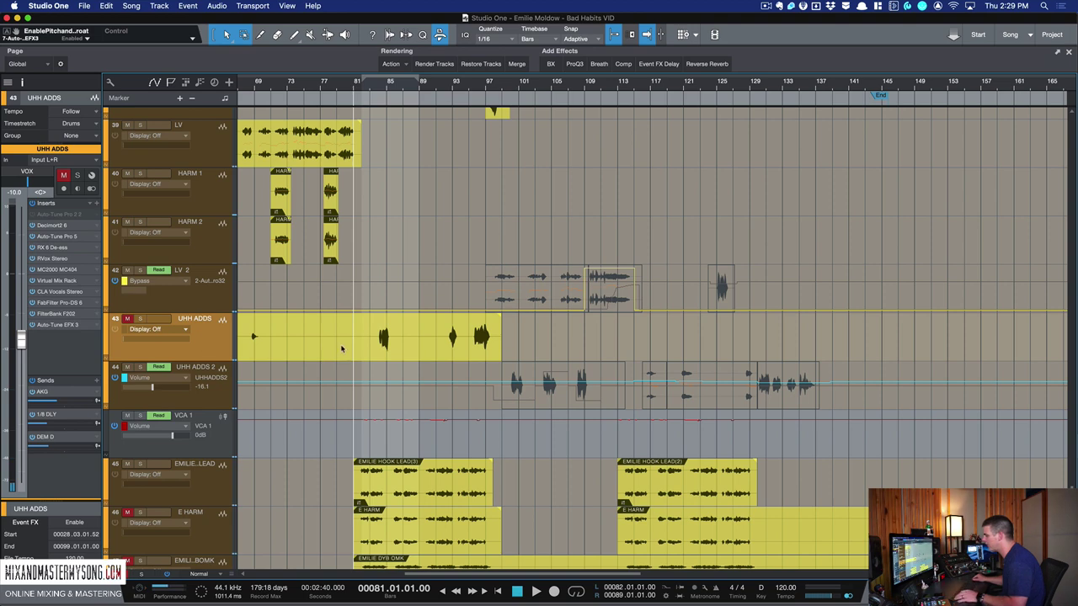
pyautogui.scroll(5, 341, 349)
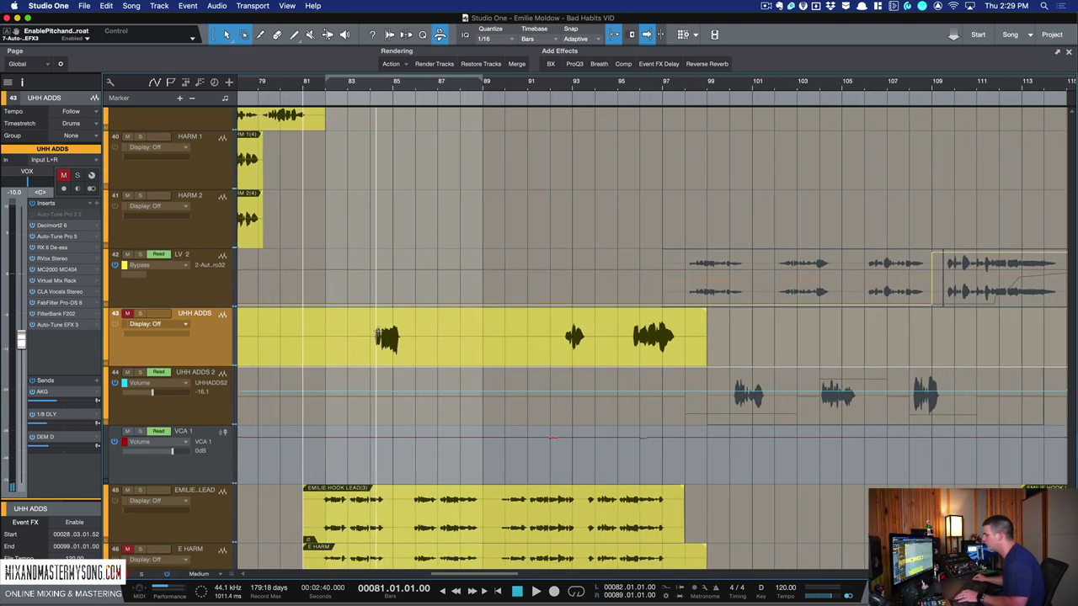
pyautogui.click(376, 330)
pyautogui.scroll(2, 377, 330)
# Unmute UHH ADDS and open its Auto-Tune EFX 3 window over the arrangement
pyautogui.click(127, 313)
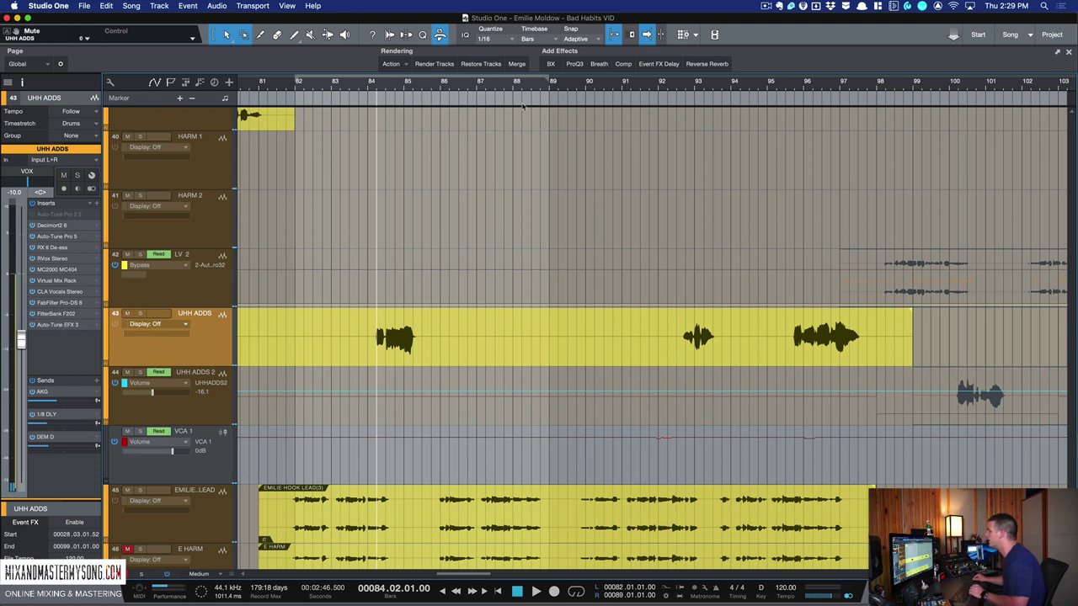
pyautogui.press('F11')
pyautogui.moveTo(718, 43); pyautogui.dragTo(569, 51)
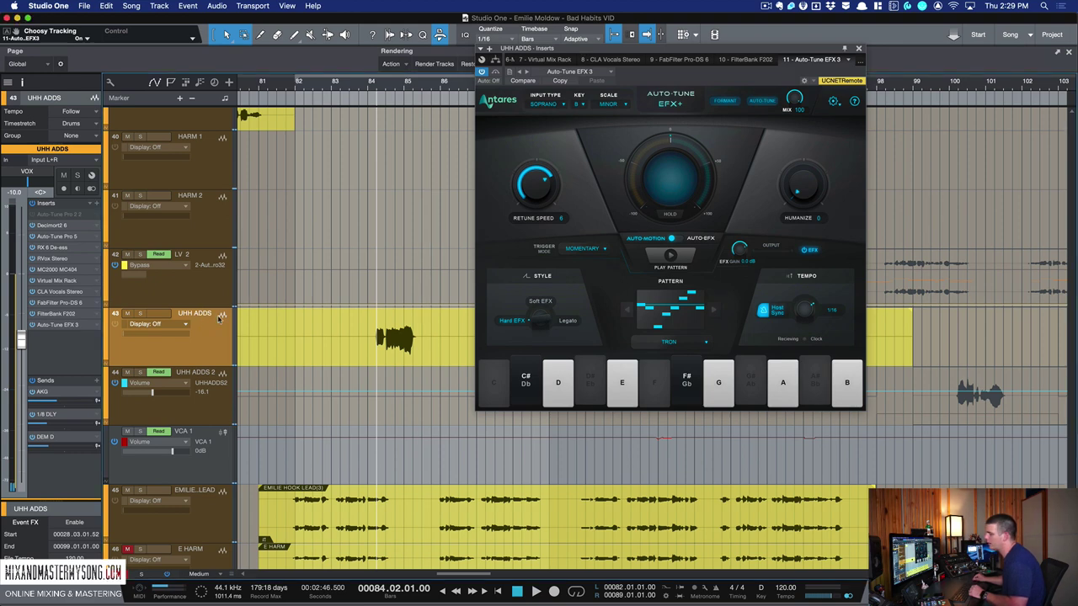
# Mute the hook lead vocal on track 45, compare with Auto-Tune bypassed, and stop playback
pyautogui.click(126, 489)
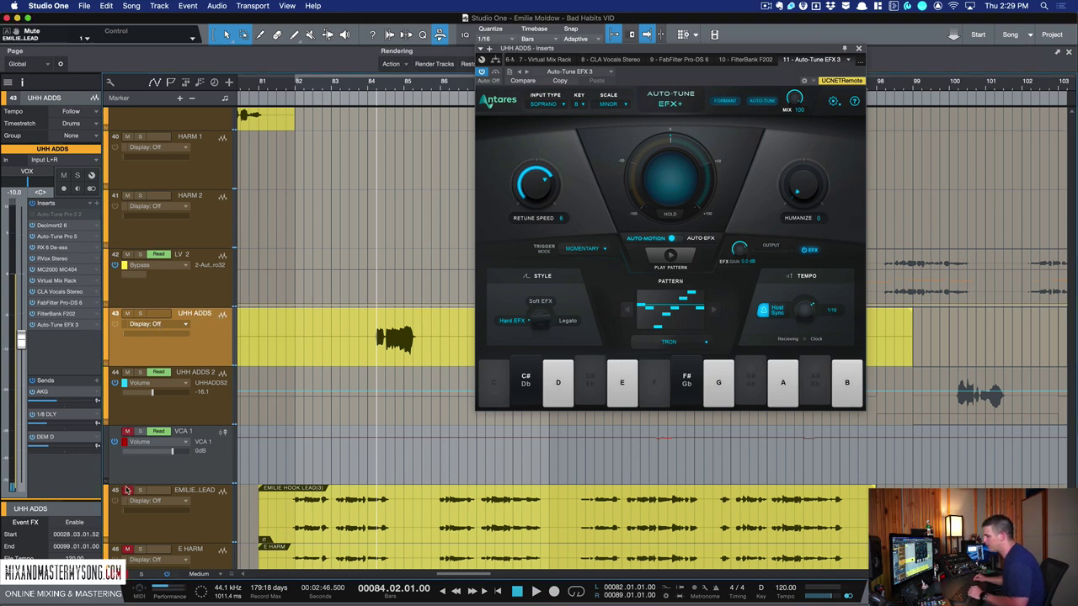
pyautogui.click(495, 72)
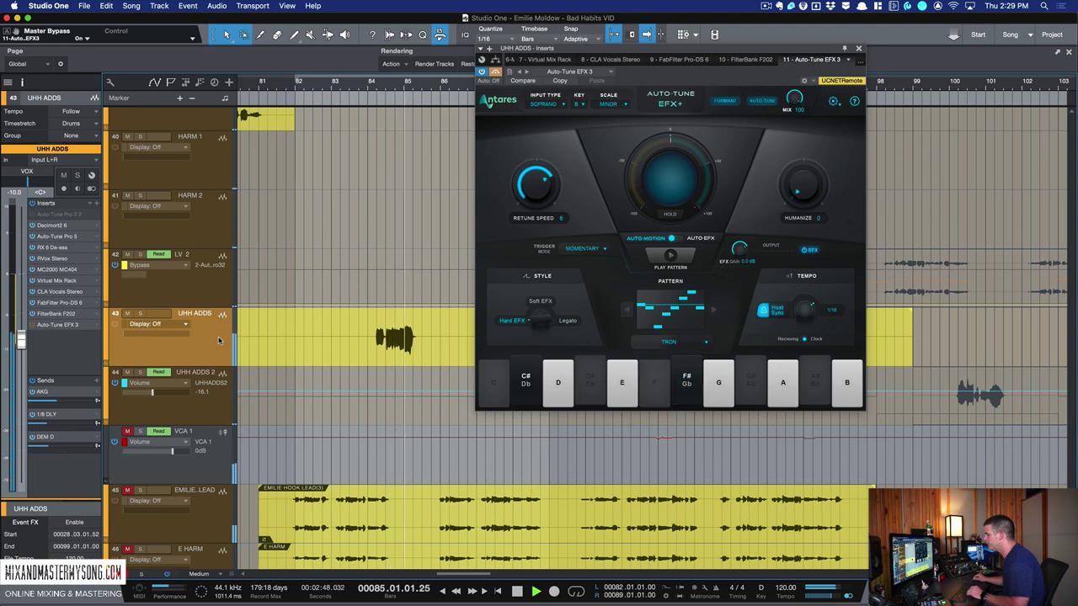
pyautogui.press('space')
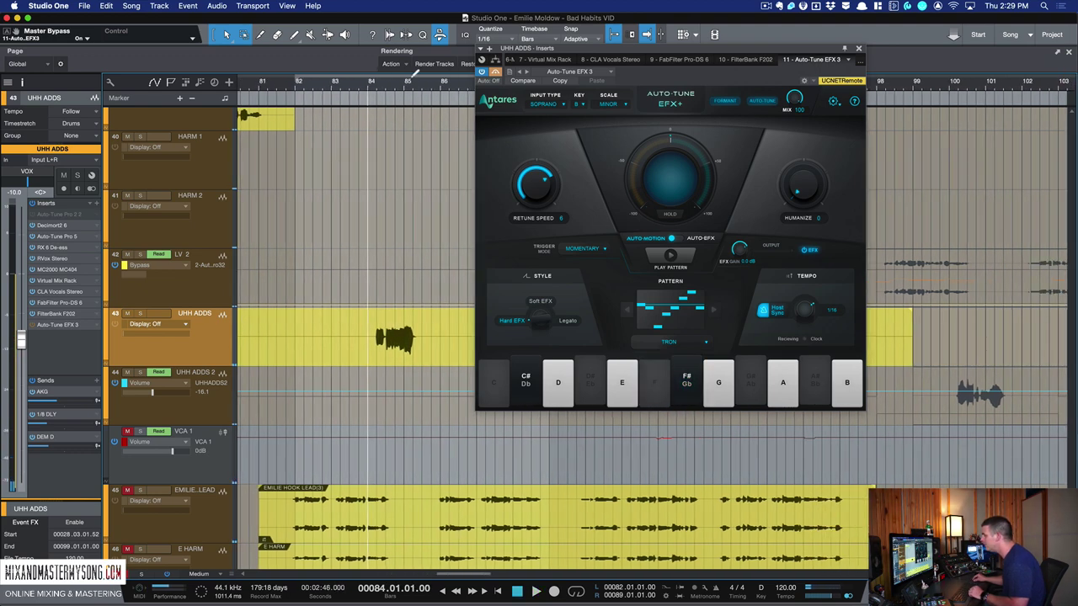
pyautogui.moveTo(370, 77); pyautogui.dragTo(441, 78)
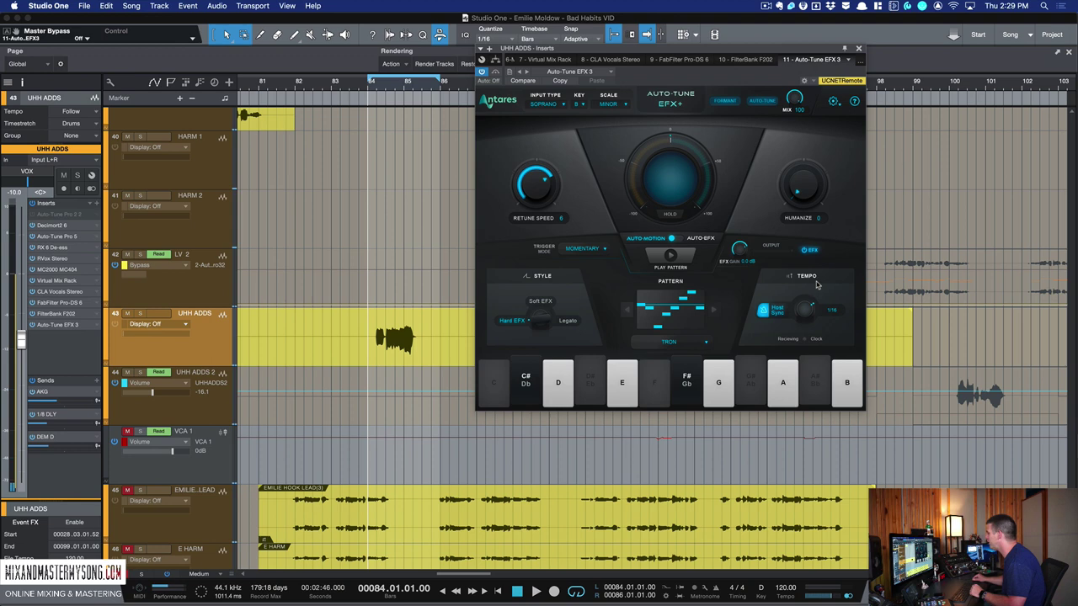
pyautogui.click(769, 310)
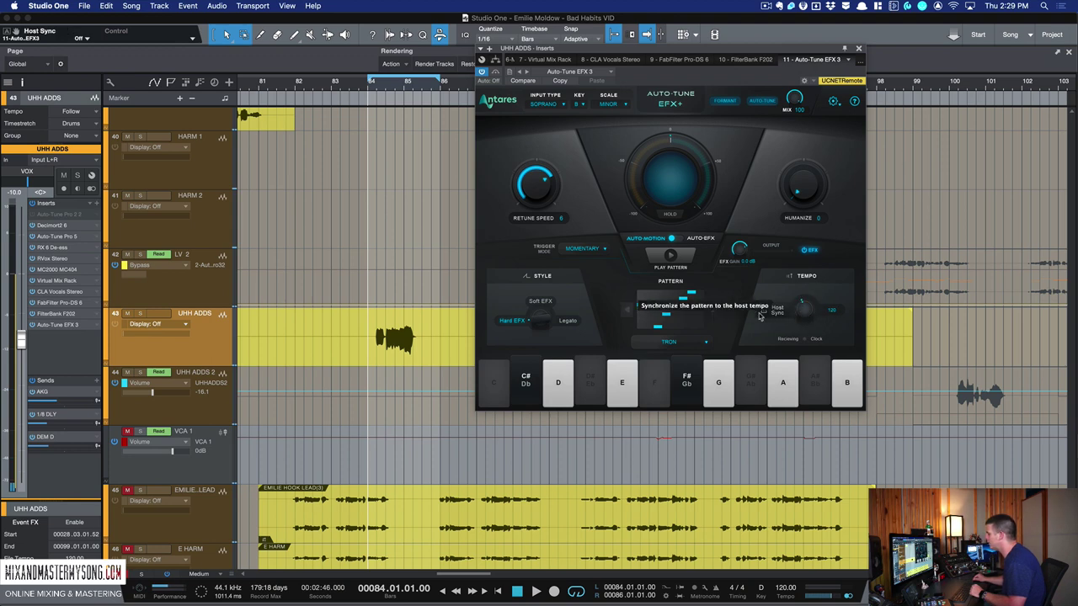
pyautogui.click(763, 312)
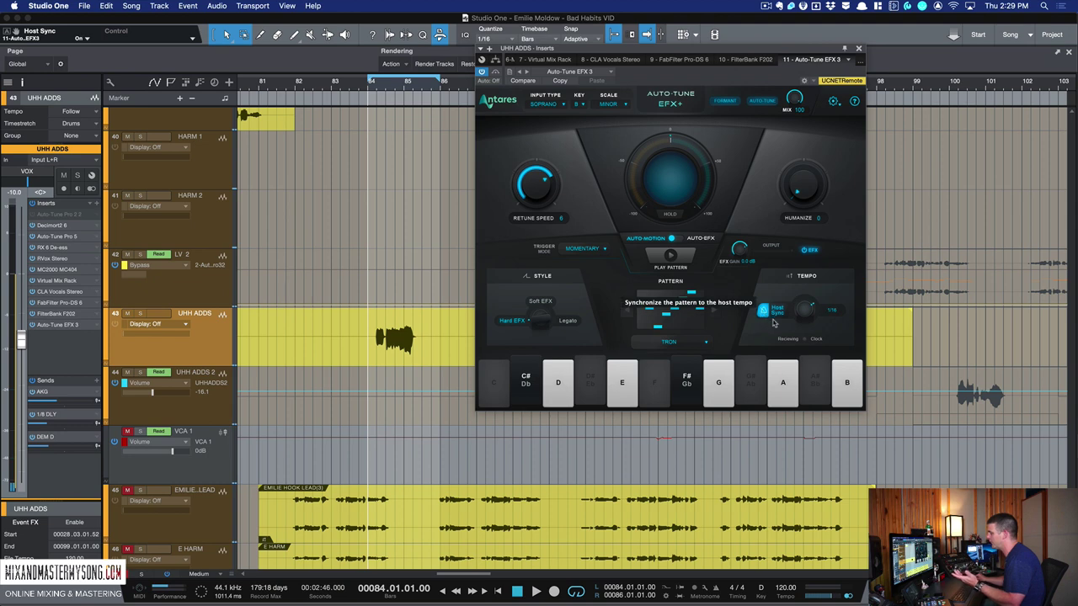
# Keep TRON in the Auto-Motion pattern list and trigger the pattern on and off
pyautogui.click(657, 342)
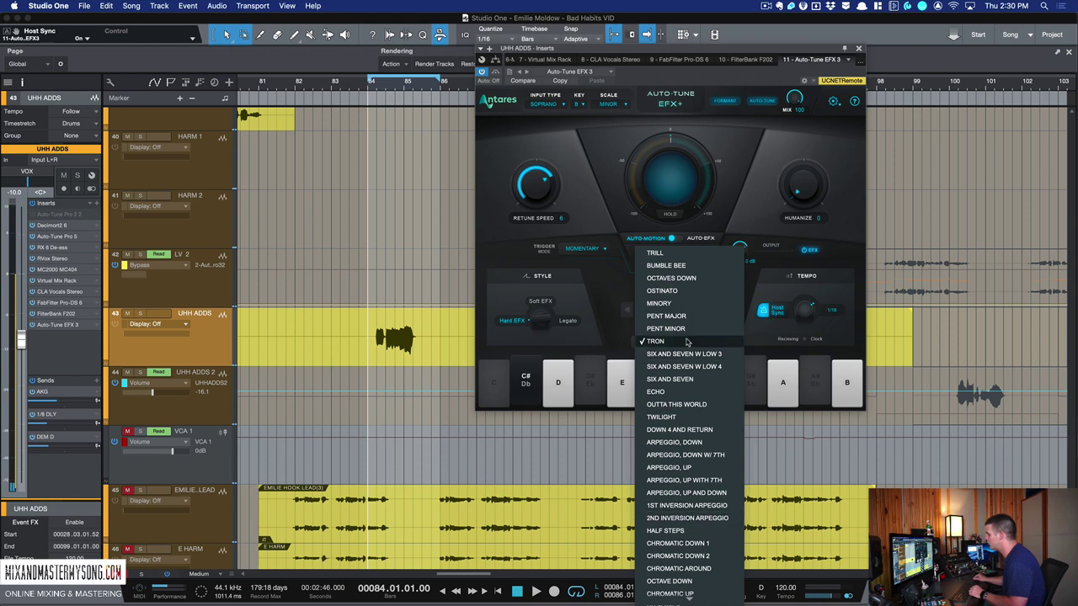
pyautogui.click(687, 342)
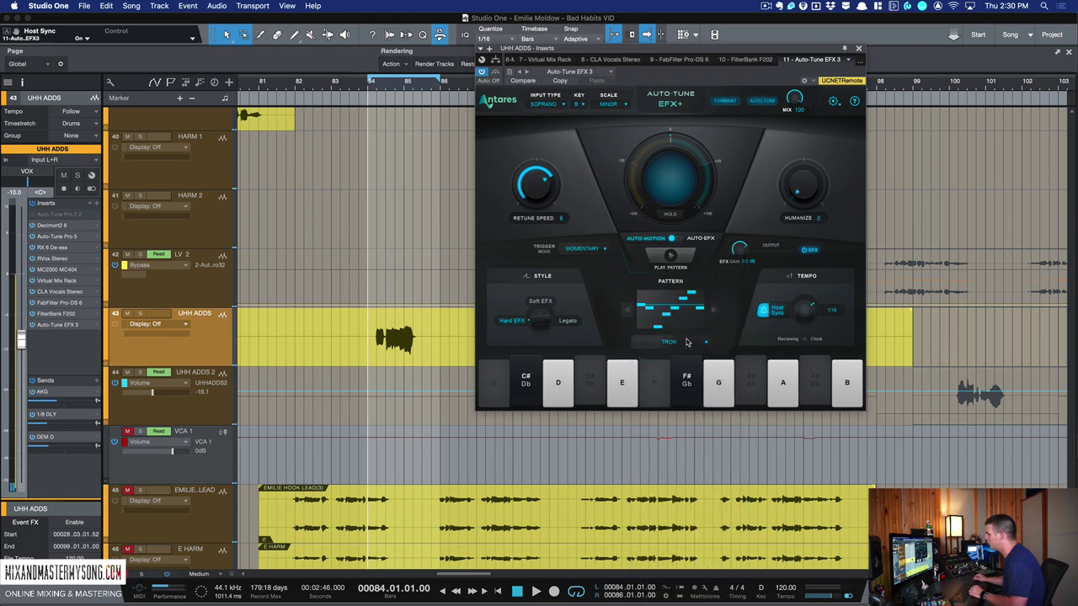
pyautogui.click(654, 256)
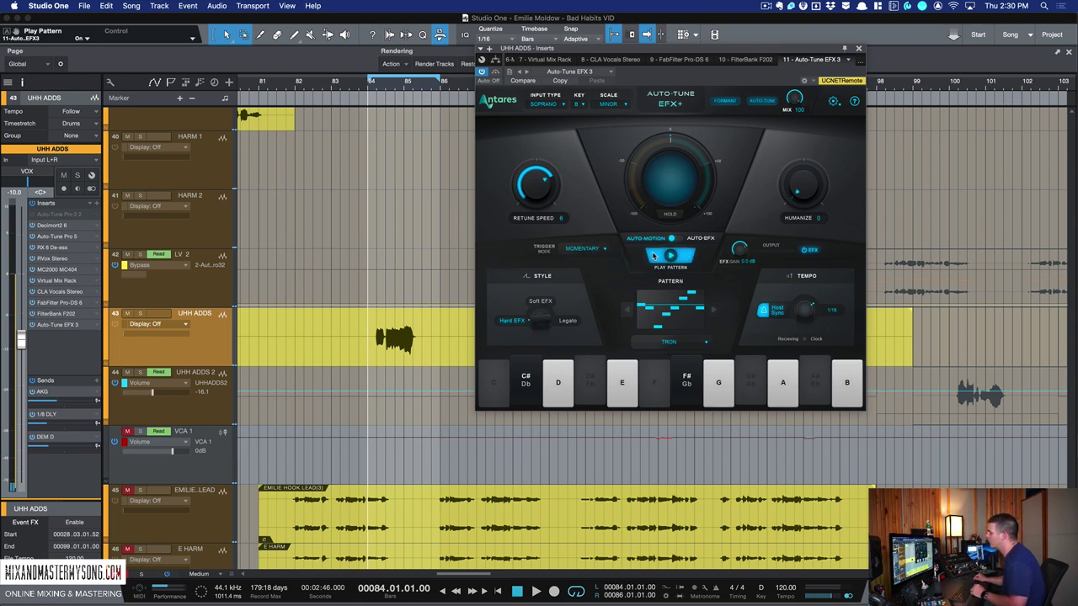
pyautogui.click(654, 256)
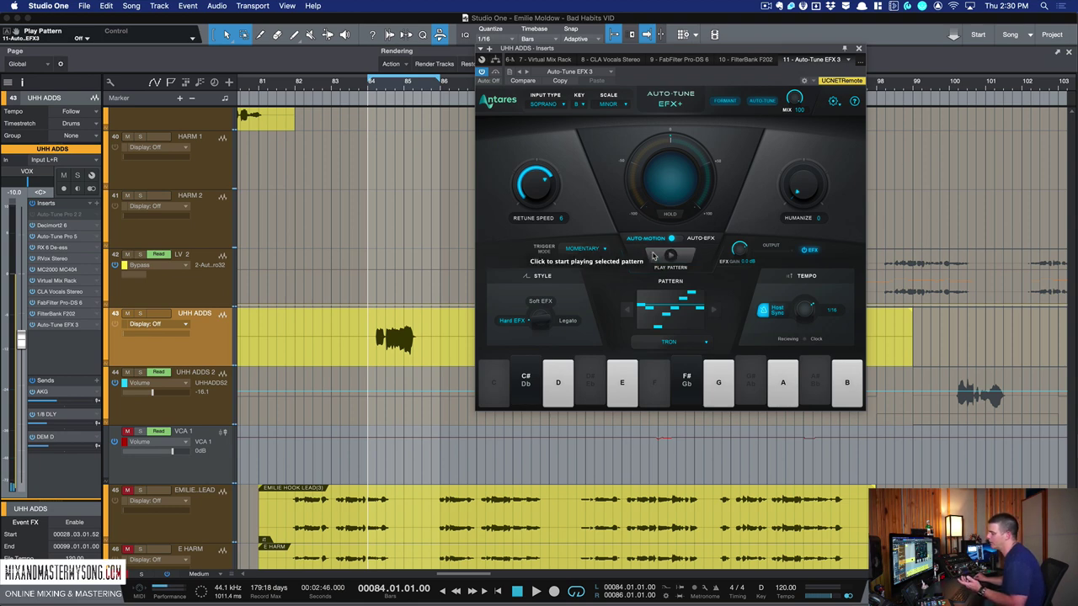
# Try the Toggle trigger mode, then switch to Auto with TRON still the pattern
pyautogui.click(589, 248)
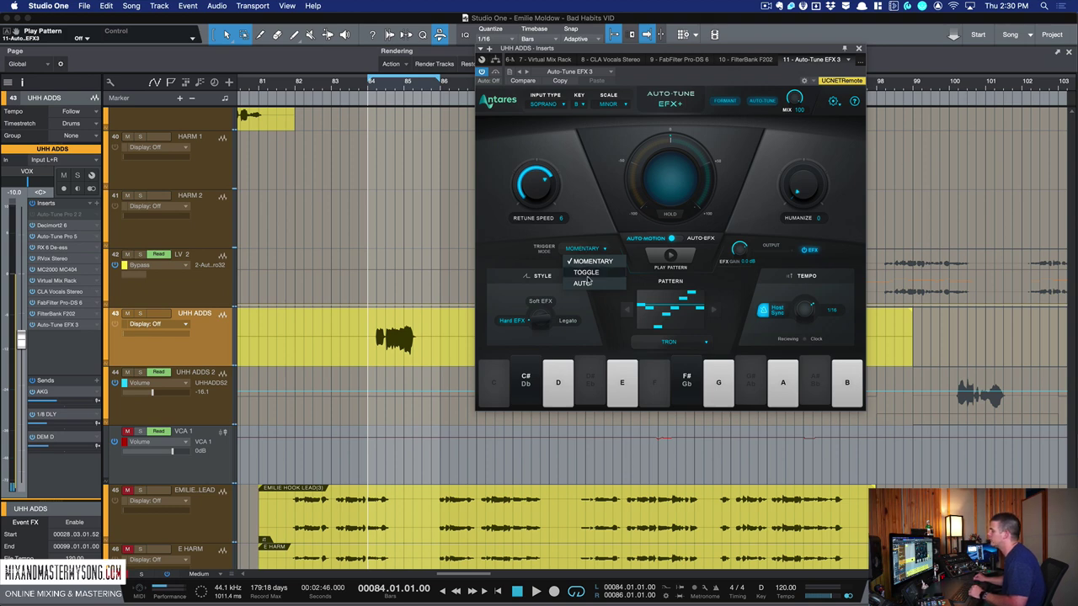
pyautogui.click(586, 272)
pyautogui.click(670, 256)
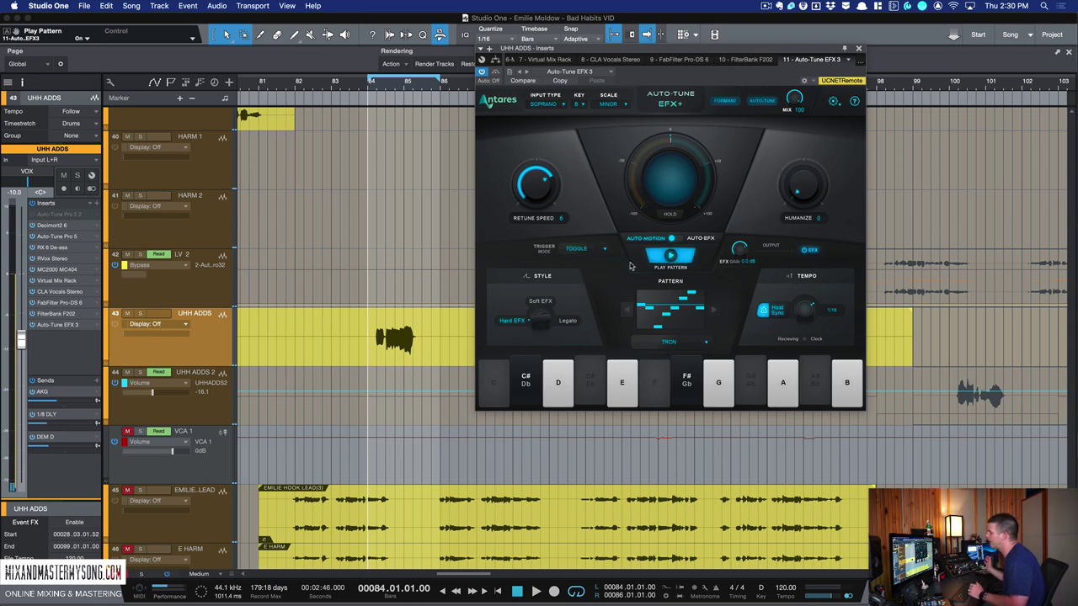
pyautogui.click(654, 261)
pyautogui.click(579, 249)
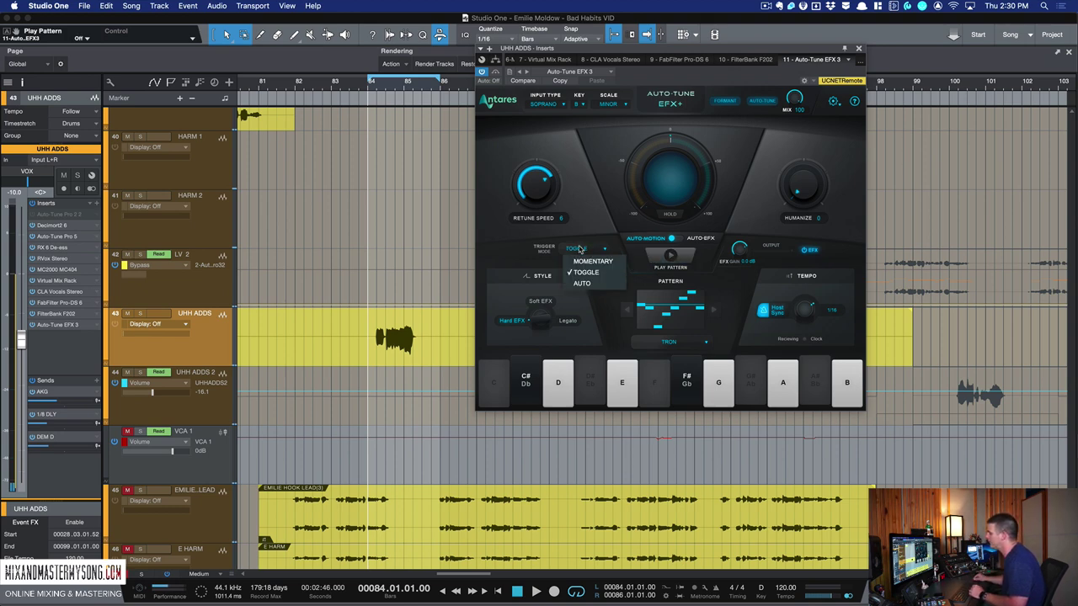
pyautogui.click(582, 284)
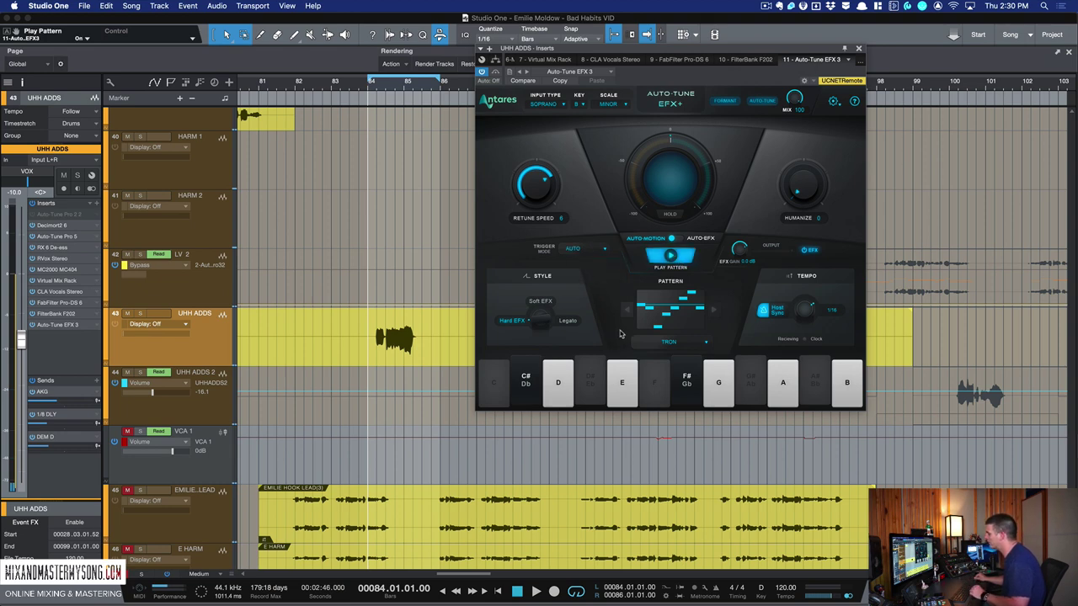
pyautogui.click(674, 345)
pyautogui.click(673, 345)
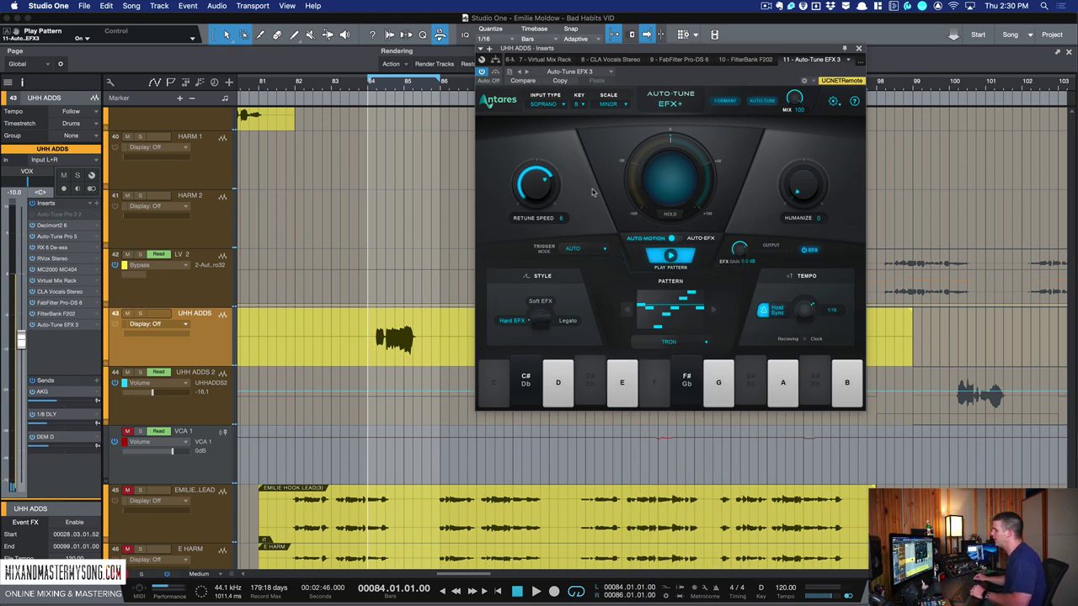
pyautogui.moveTo(640, 59); pyautogui.dragTo(607, 57)
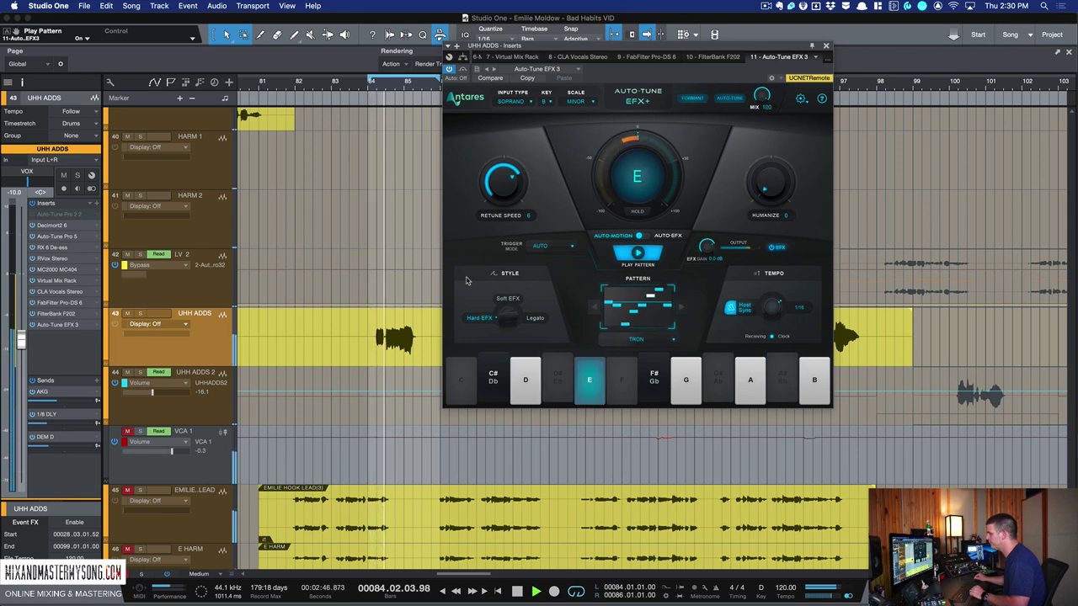
pyautogui.press('space')
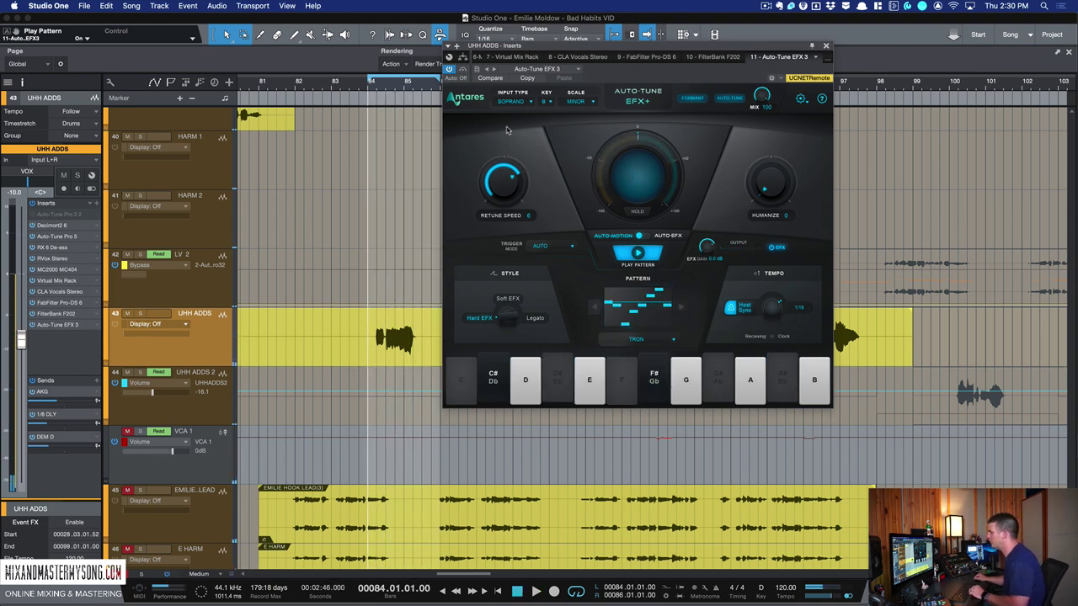
pyautogui.press('space')
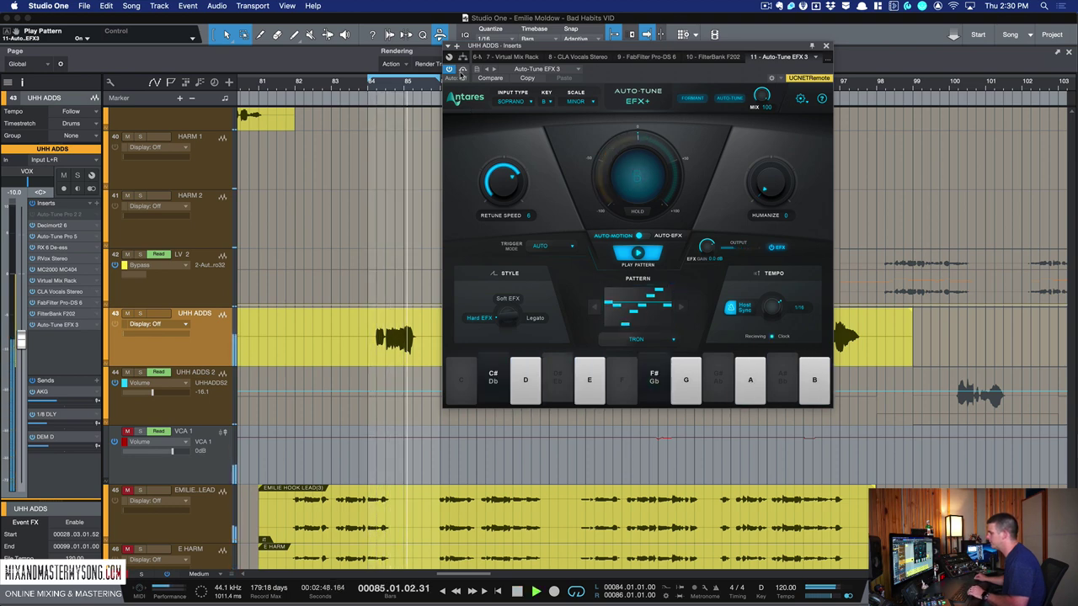
pyautogui.press('space')
pyautogui.click(463, 69)
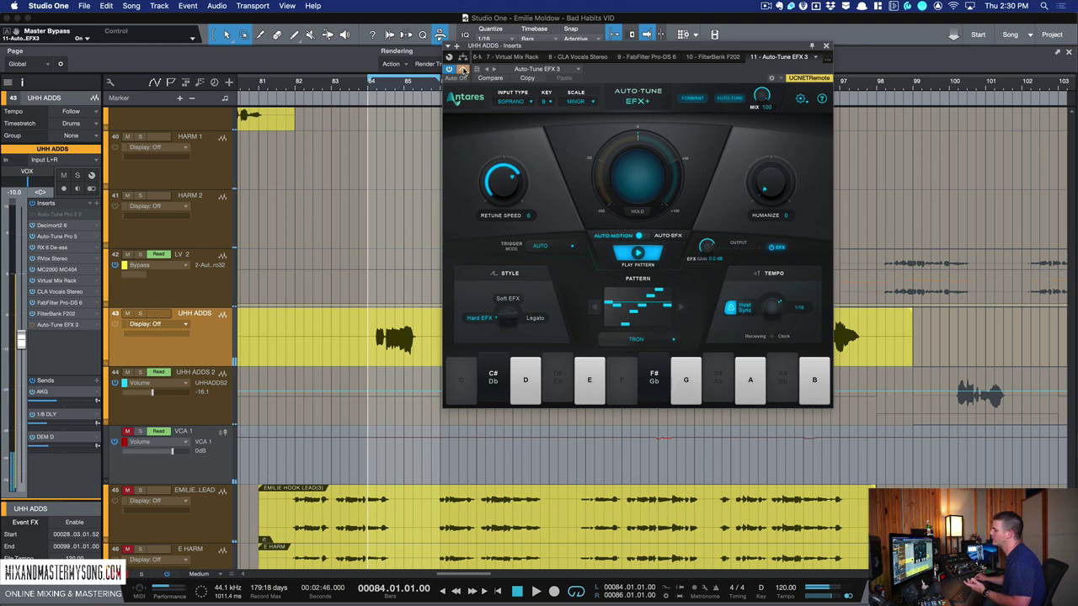
pyautogui.press('space')
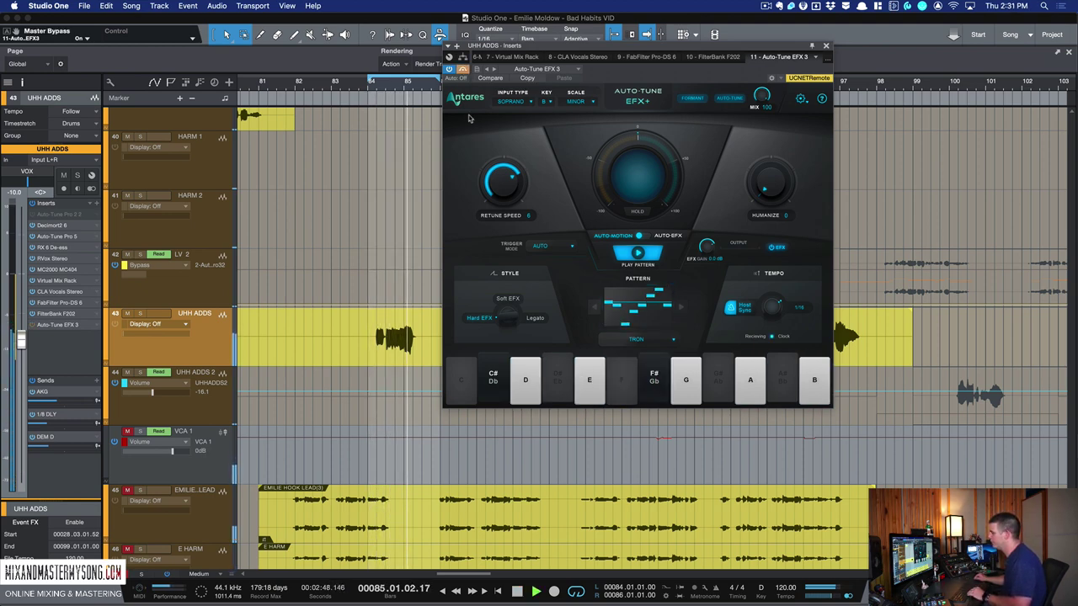
pyautogui.press('space')
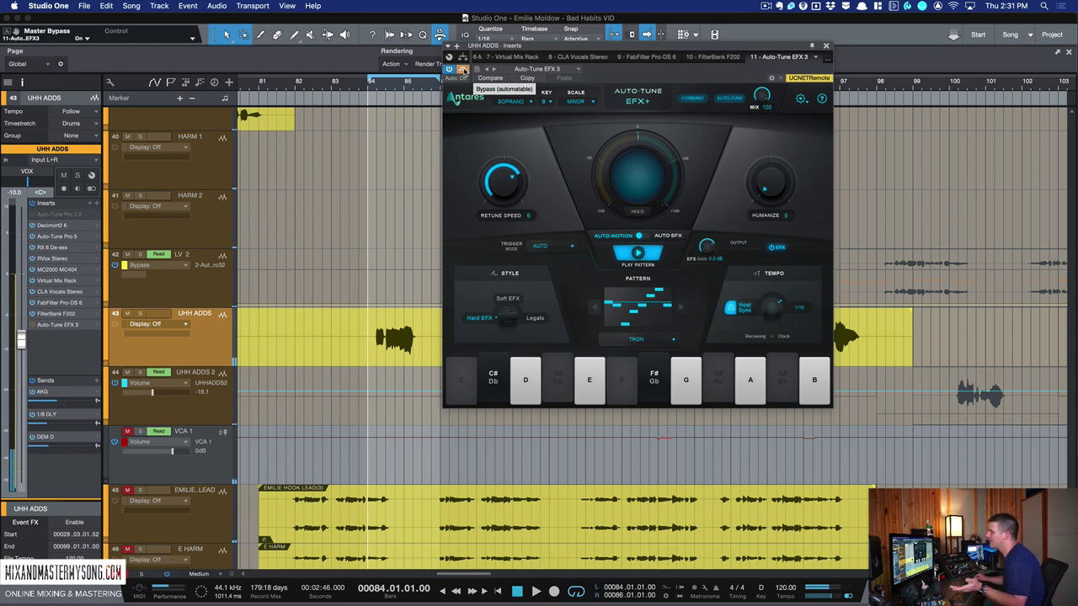
pyautogui.click(462, 69)
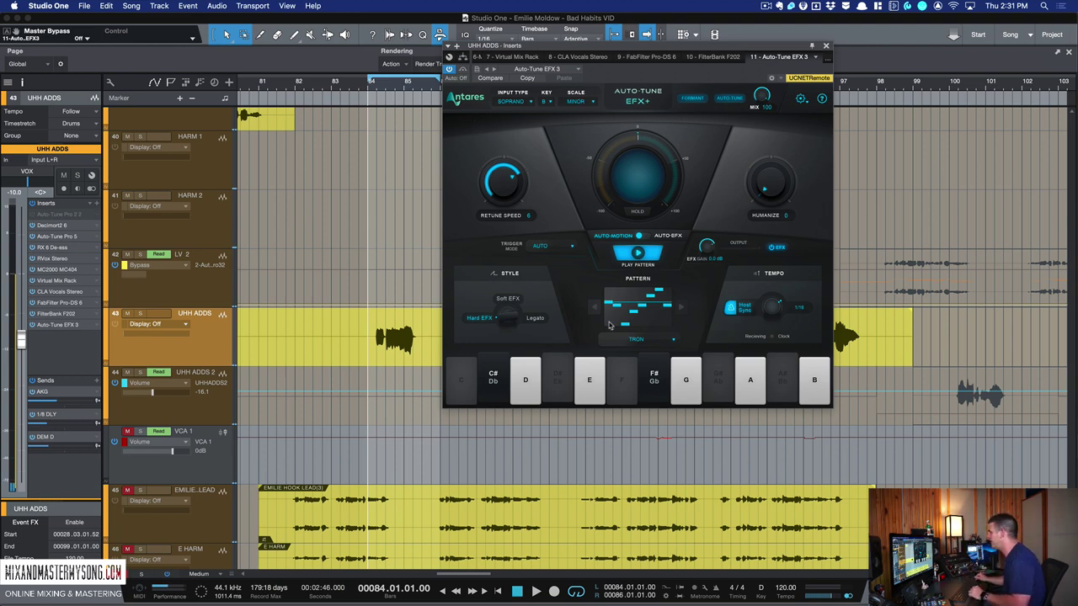
# Select the OCTAVES UP & DOWN pattern and audition it
pyautogui.click(659, 341)
pyautogui.scroll(-5, 650, 395)
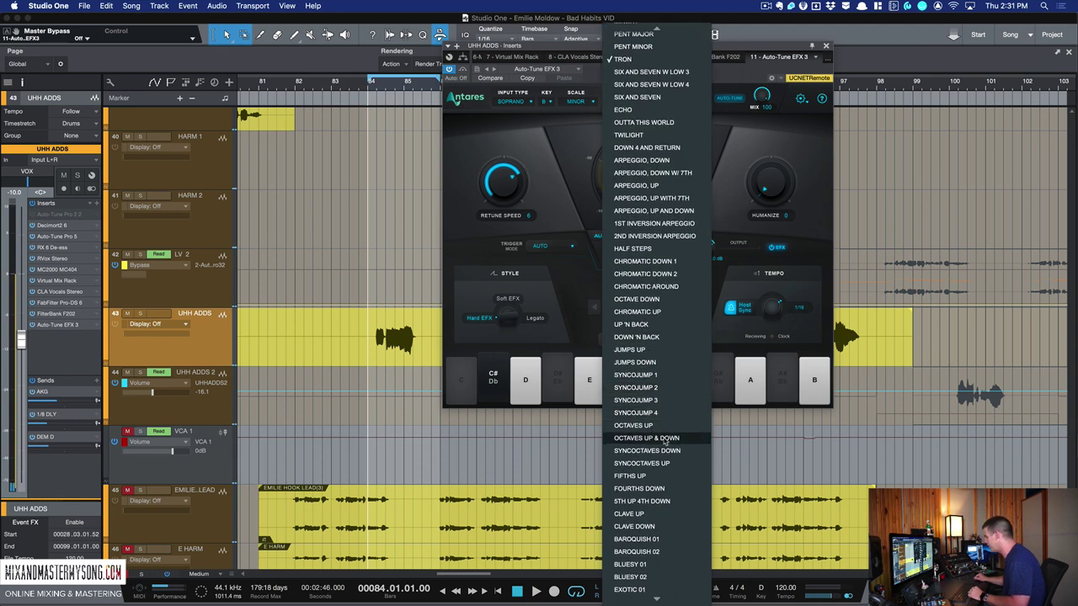
pyautogui.click(663, 437)
pyautogui.press('space')
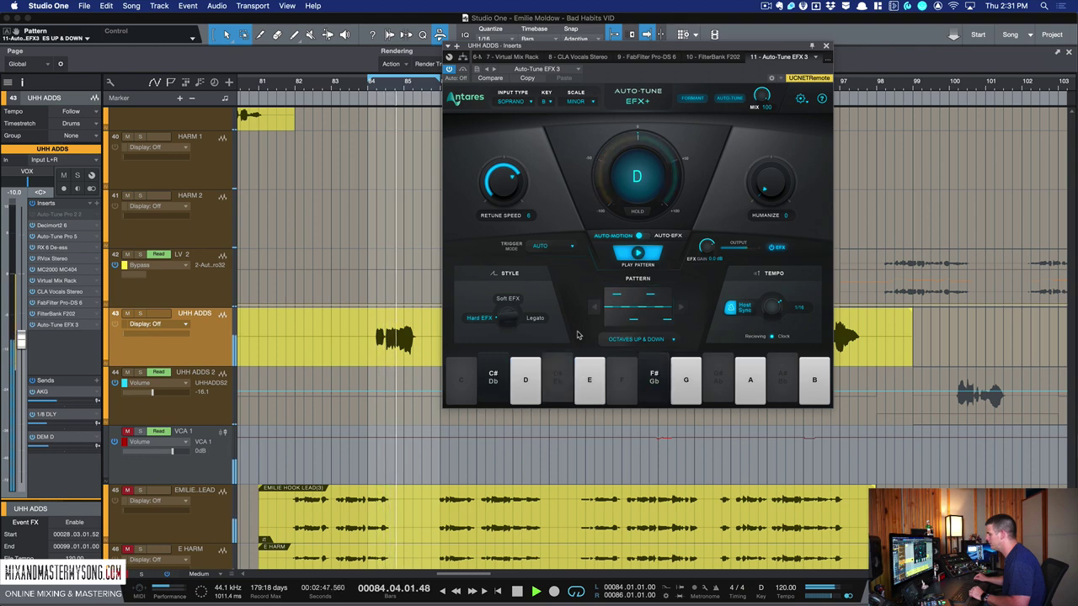
pyautogui.press('space')
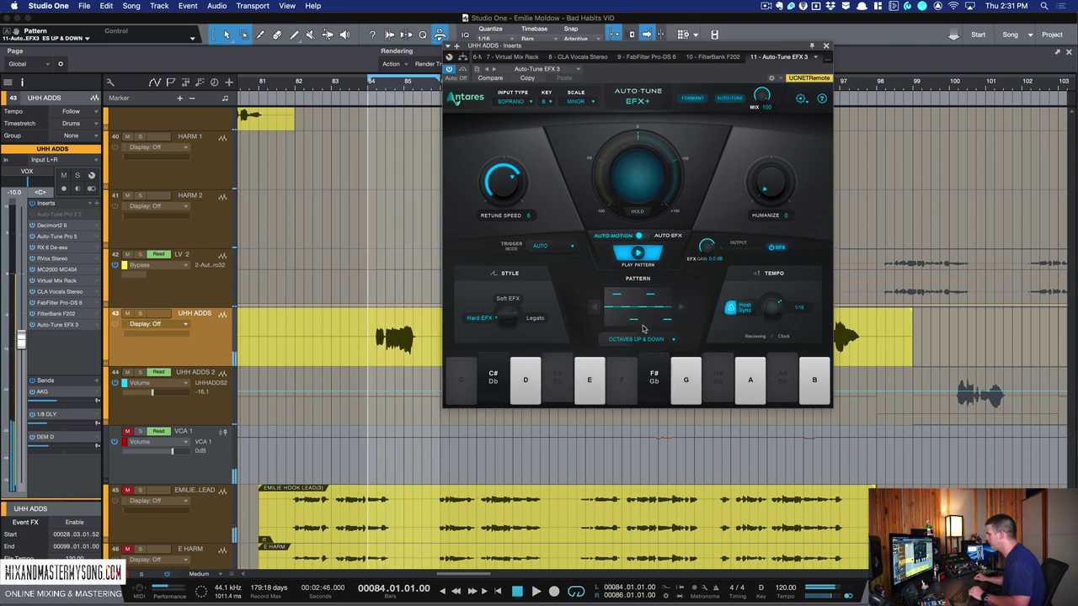
# Select the TRILL WHOLE STEP BELOW pattern and audition it
pyautogui.click(645, 336)
pyautogui.click(650, 437)
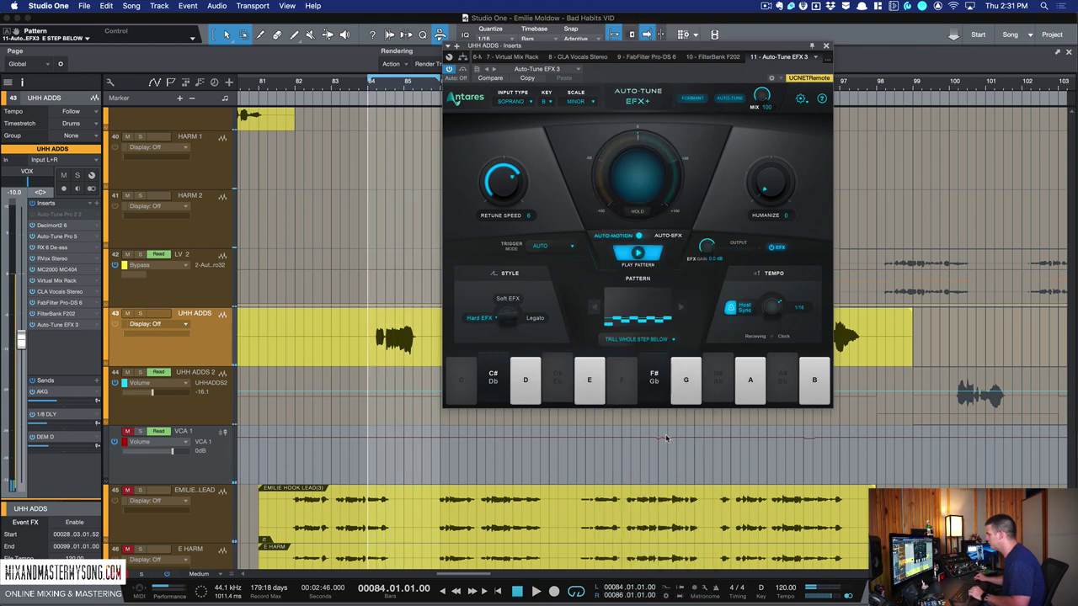
pyautogui.press('space')
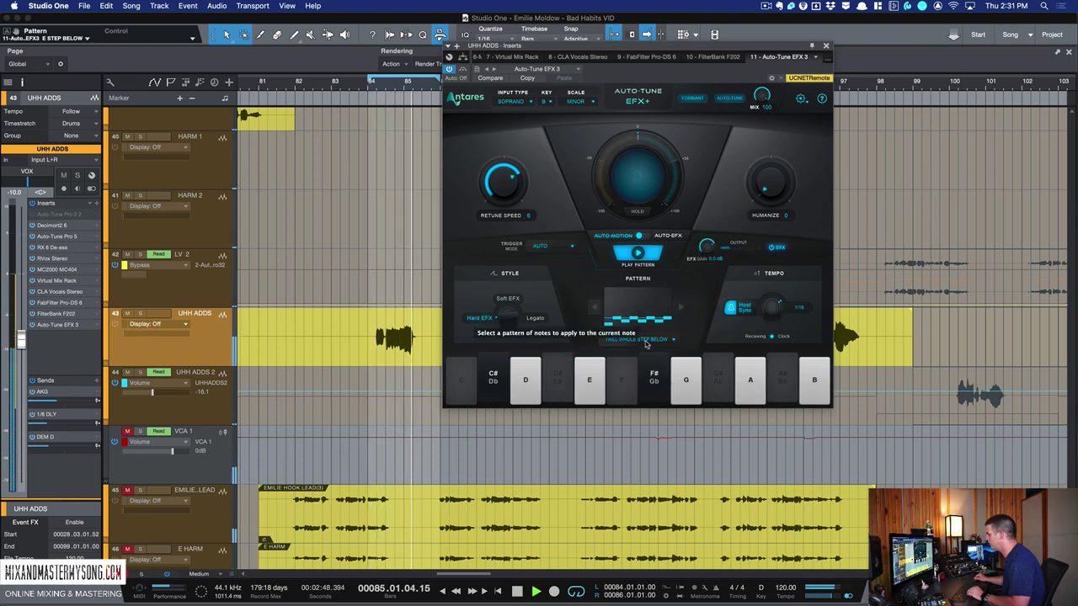
pyautogui.press('space')
# Select the TRILL pattern and audition it
pyautogui.click(645, 339)
pyautogui.scroll(10, 646, 289)
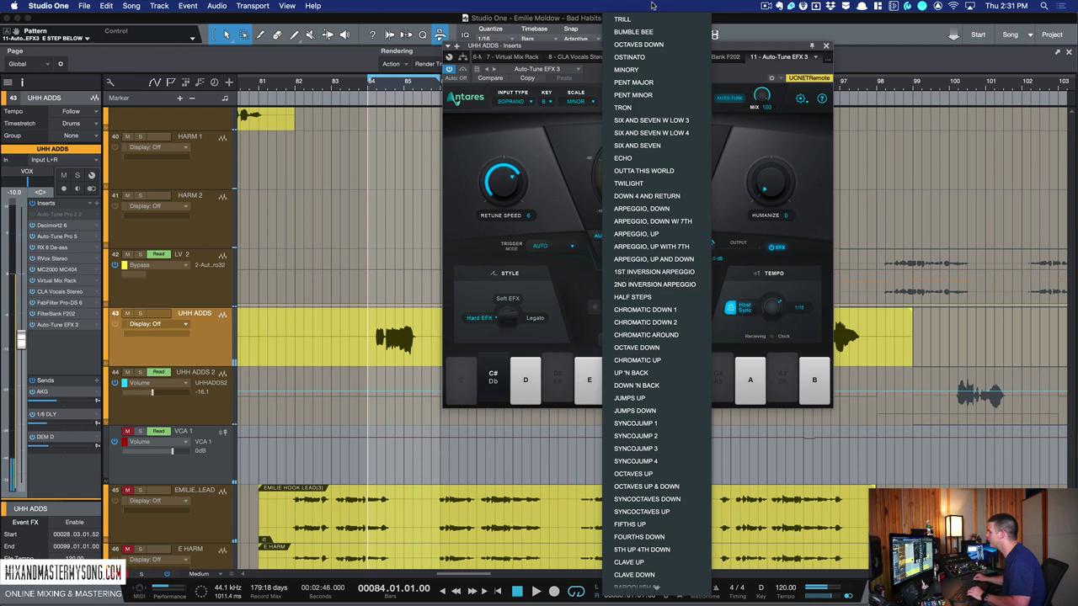
pyautogui.click(654, 293)
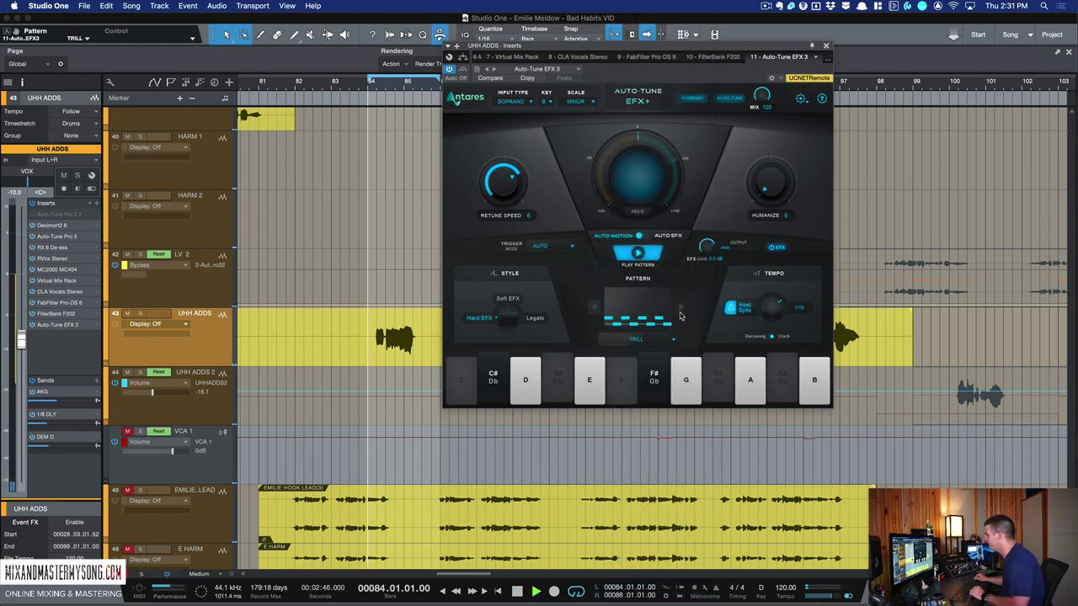
pyautogui.press('space')
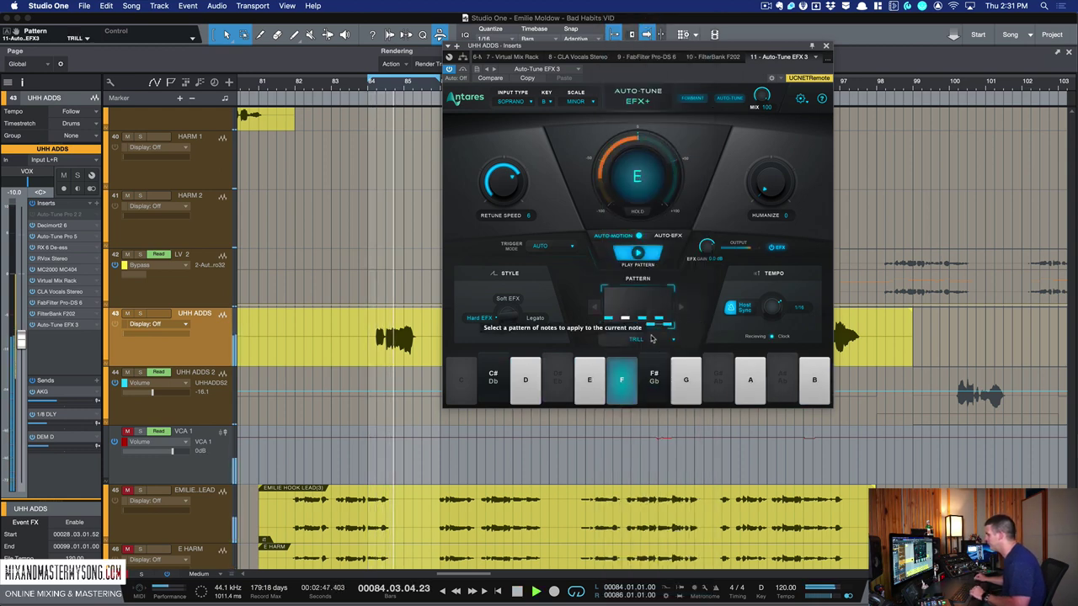
pyautogui.press('space')
# Select the OSTINATO pattern and audition it
pyautogui.click(651, 339)
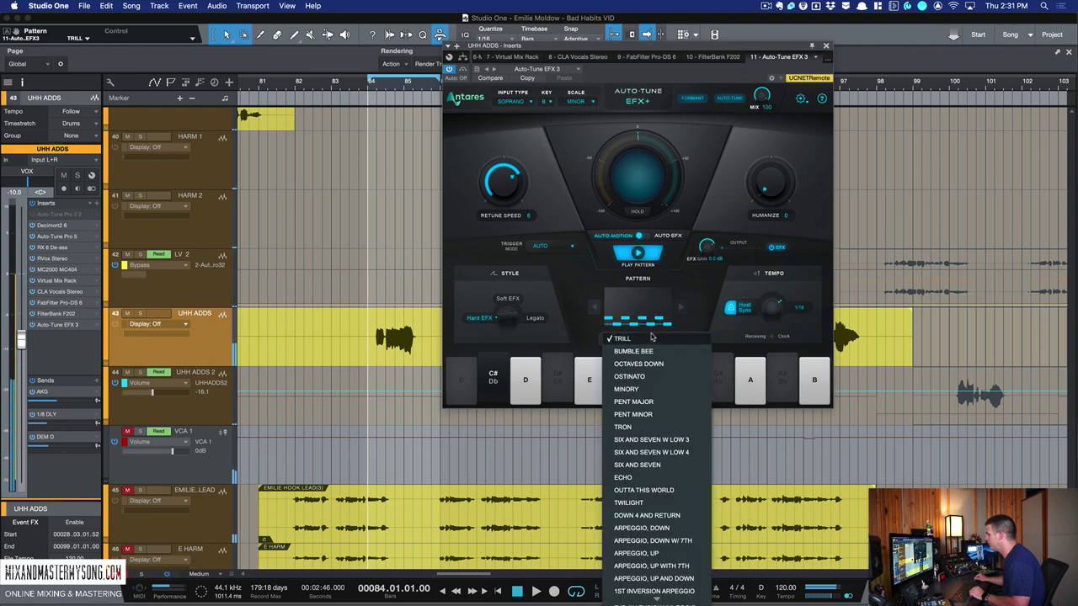
pyautogui.click(648, 382)
pyautogui.press('space')
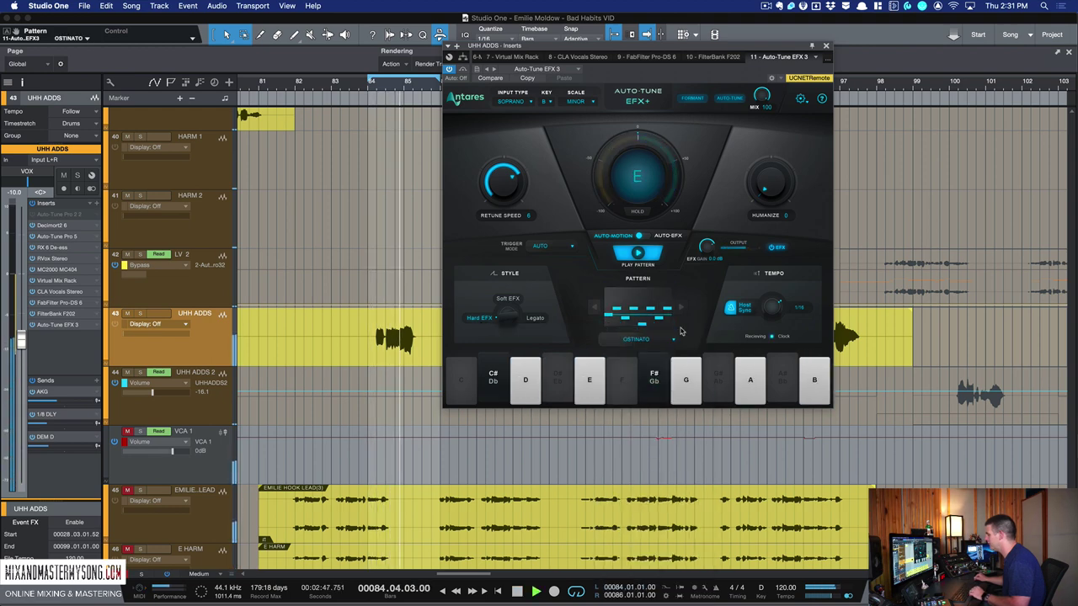
pyautogui.press('space')
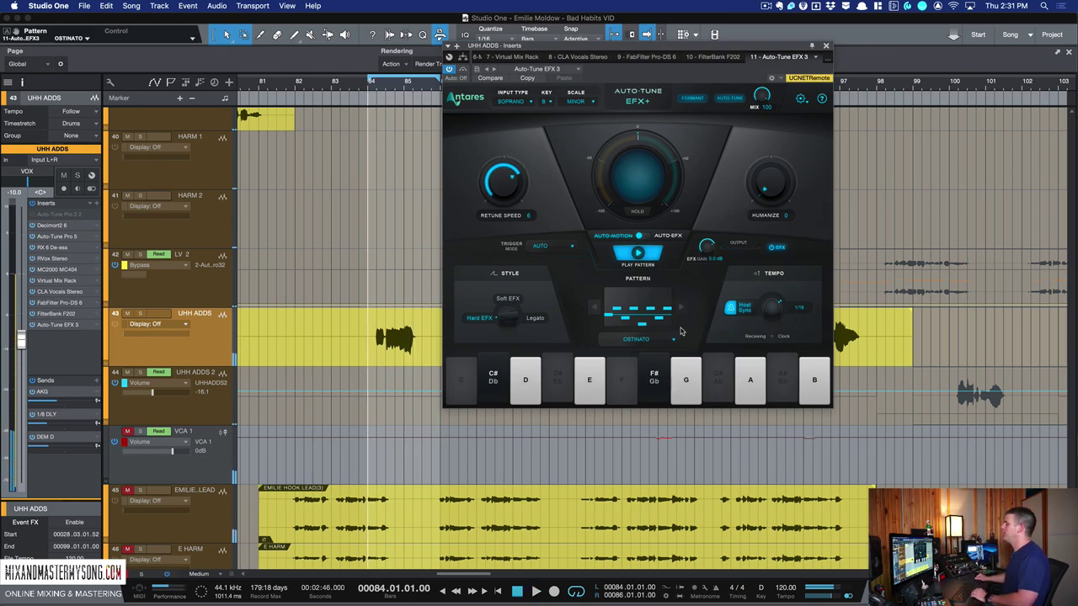